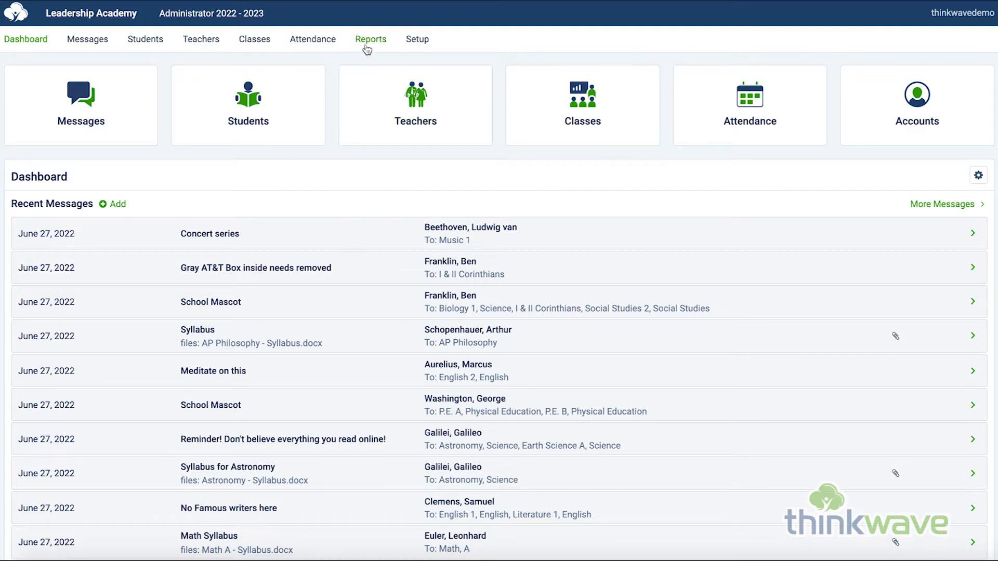
Create a new custom report and title it "Demo".
click(366, 46)
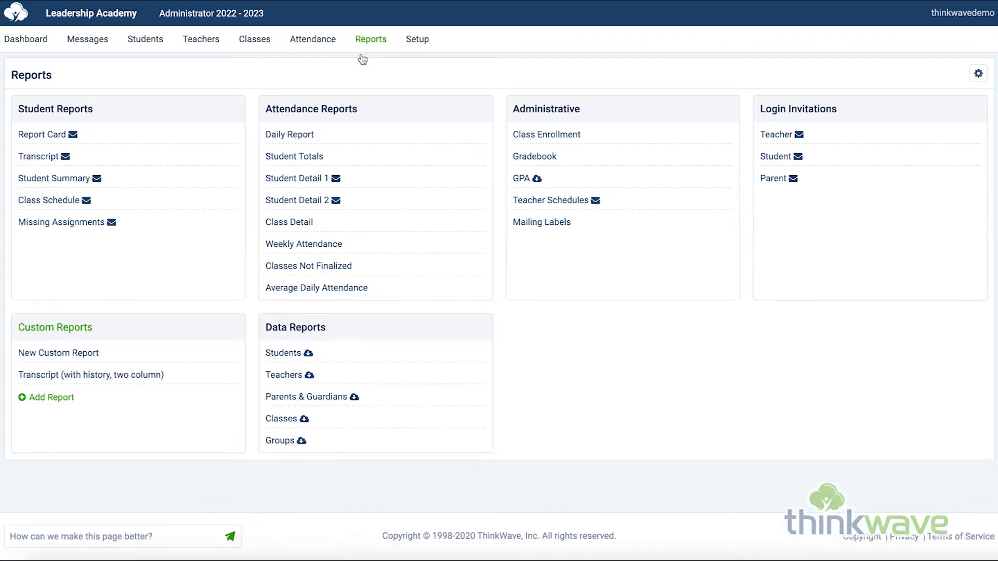
click(38, 402)
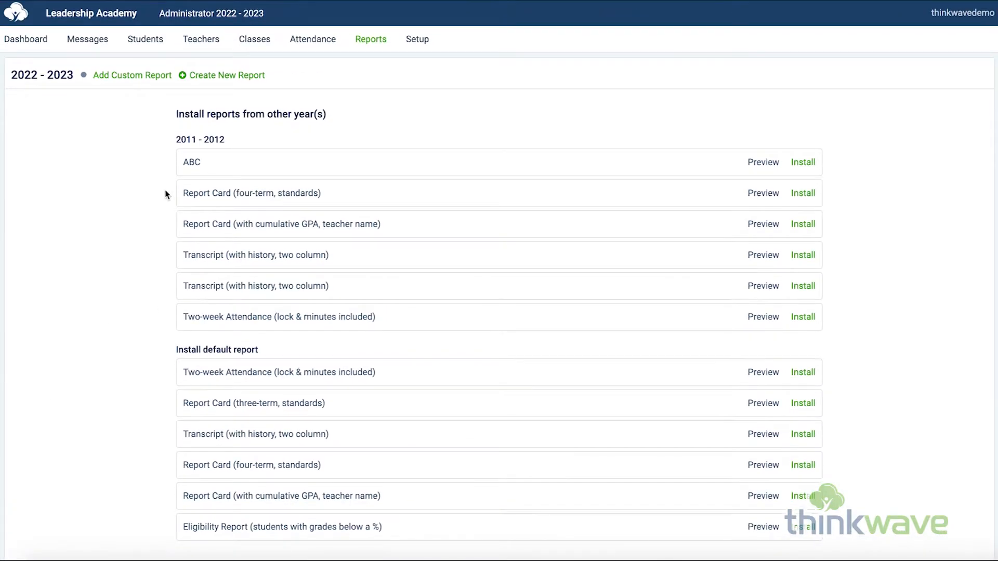
click(227, 76)
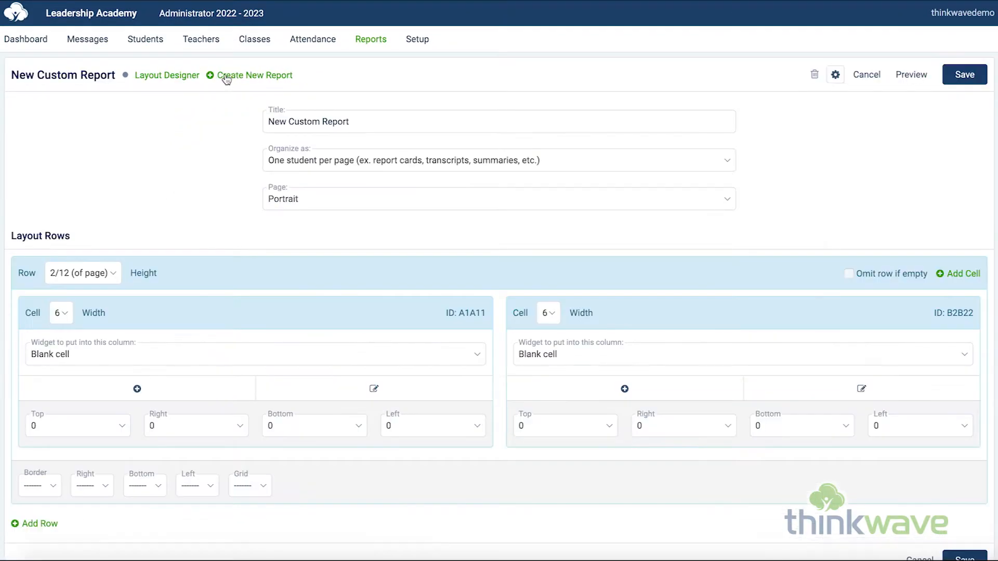
click(401, 126)
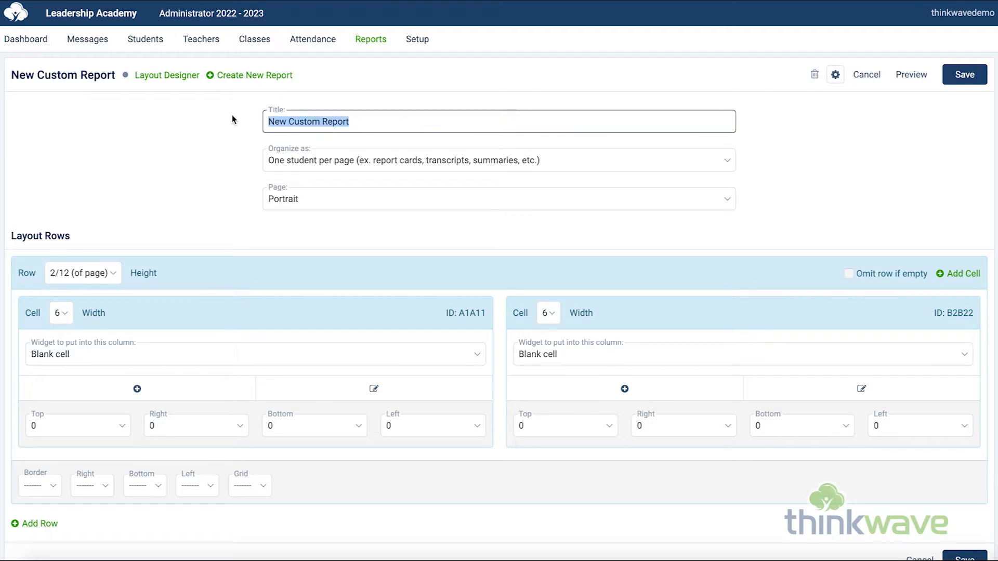
text(Demo)
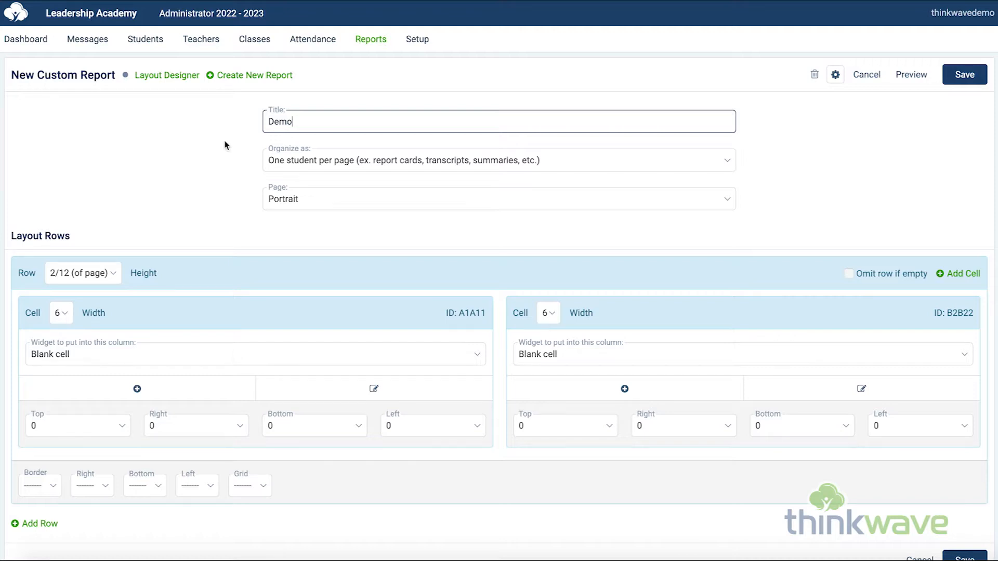
Set the layout row's height to 12/12 of the page and its first cell's width to 12.
click(115, 269)
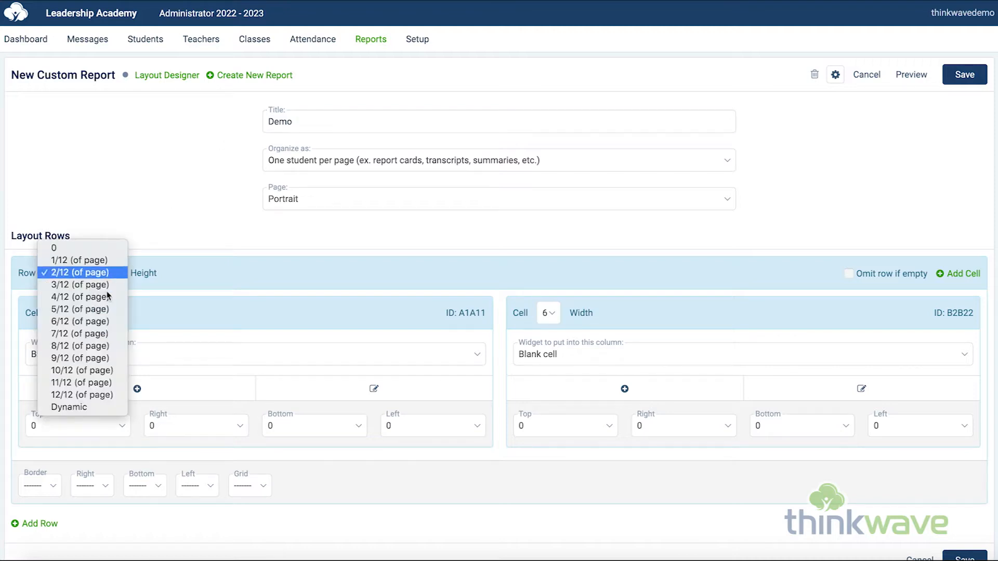
click(101, 394)
click(67, 313)
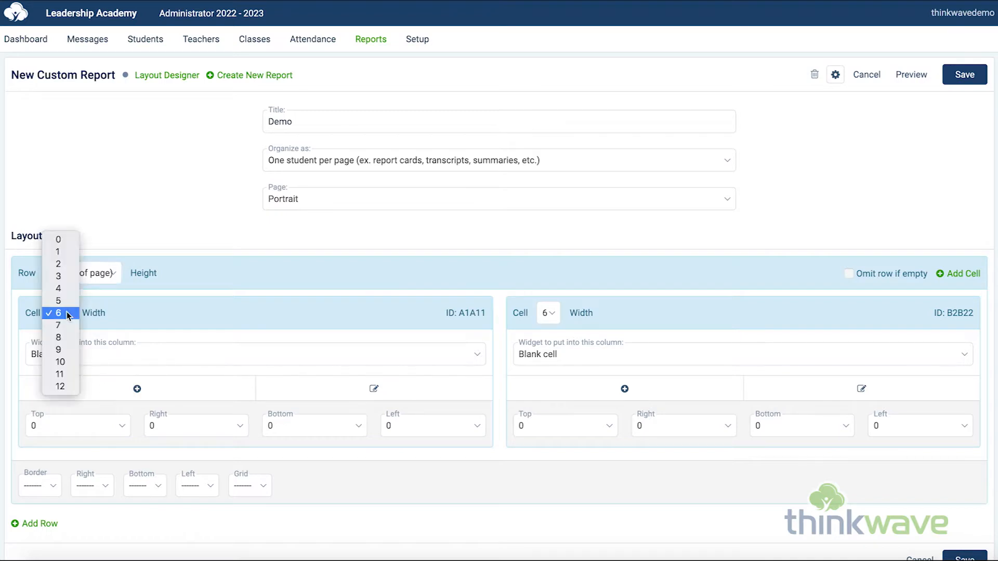
click(65, 386)
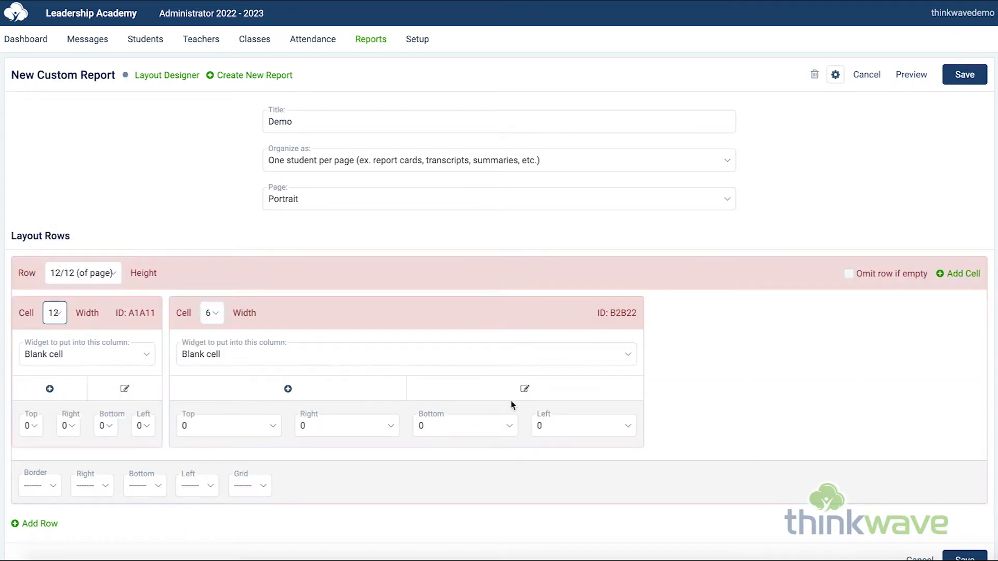
Delete the row's second cell by giving it width 0, and save the report layout.
click(222, 315)
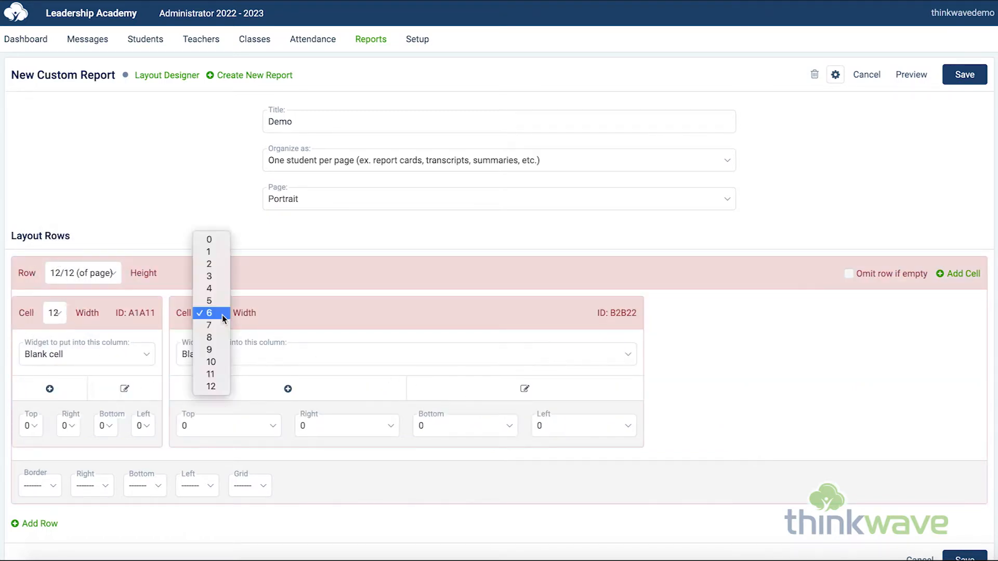
click(224, 242)
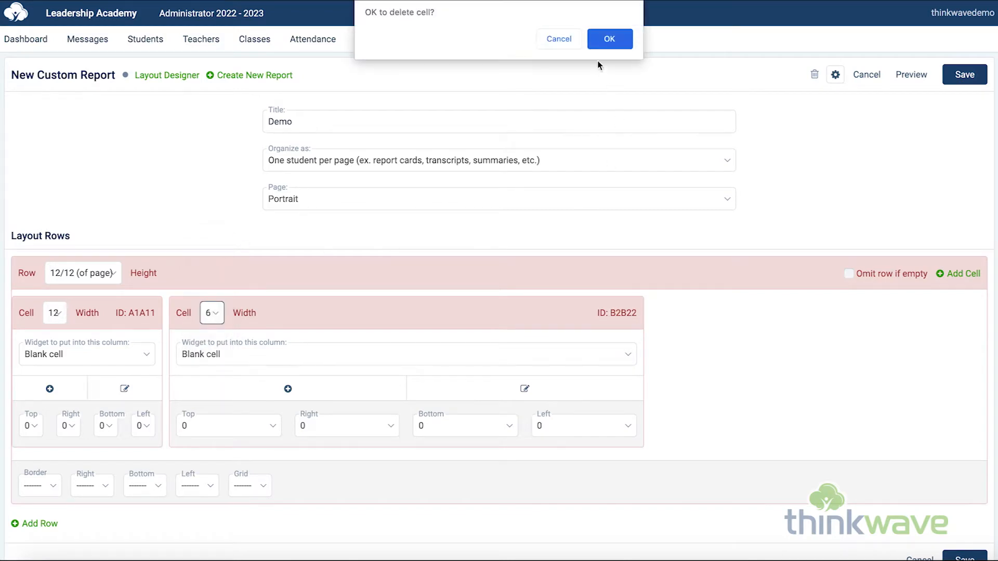
click(607, 39)
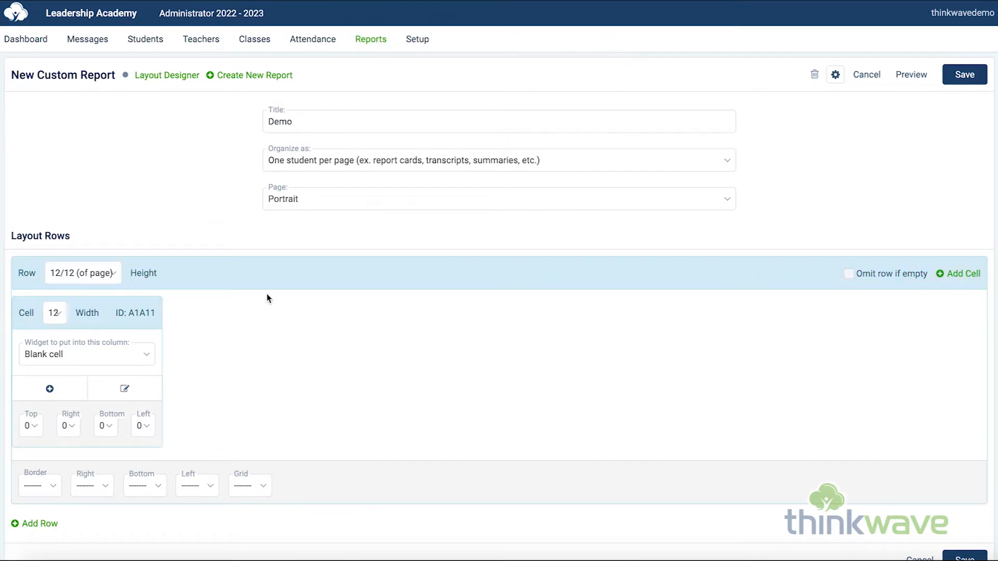
click(965, 74)
Add a Table widget named "Group Name" to the Demo report in the Widget Designer.
mouse_move(91, 77)
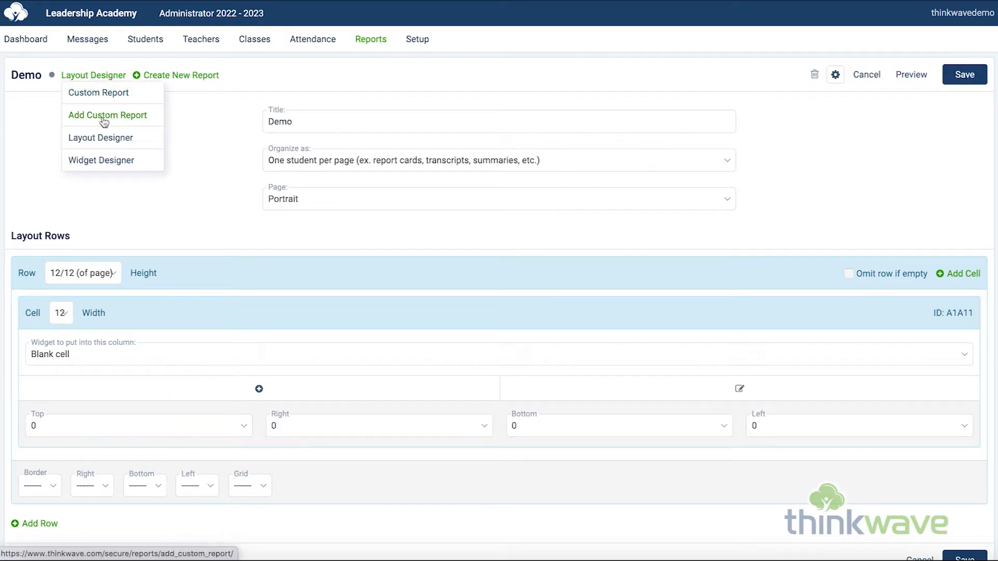
click(104, 162)
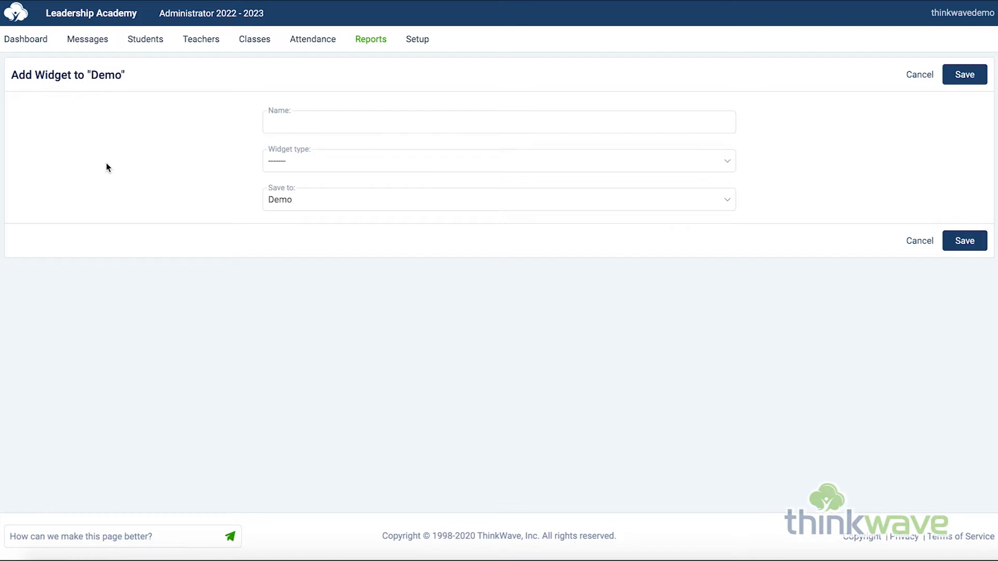
click(344, 123)
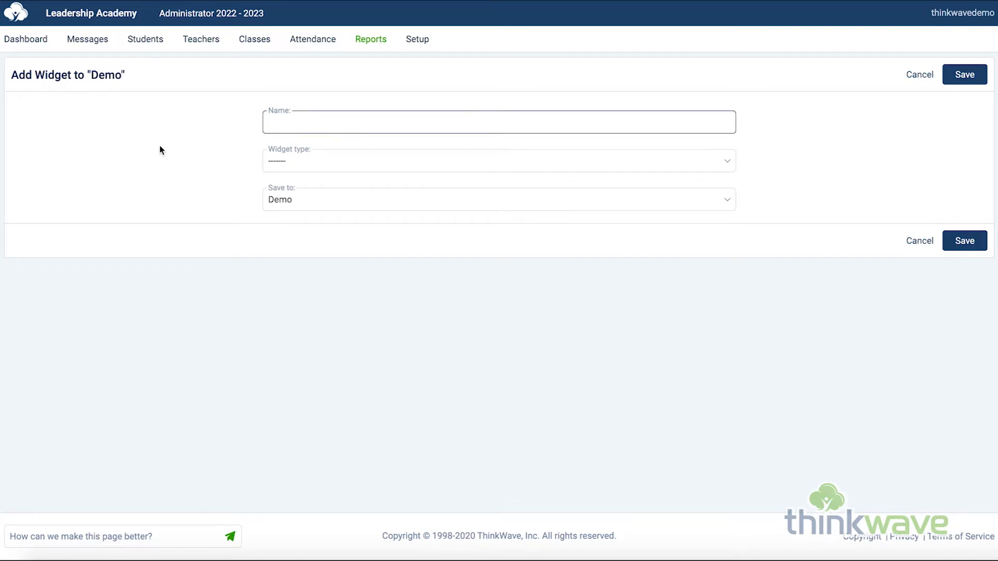
text(Group Name)
click(319, 162)
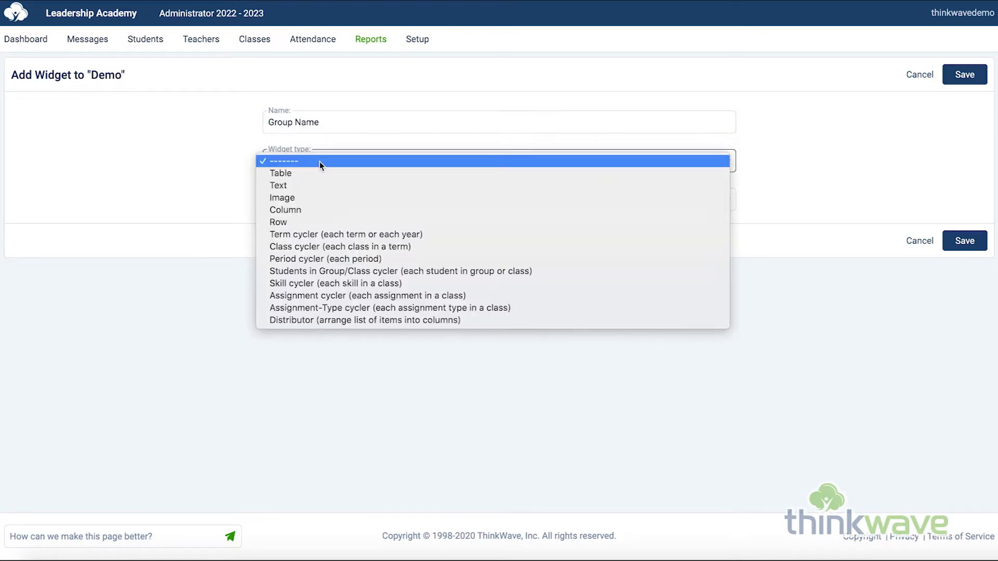
click(464, 173)
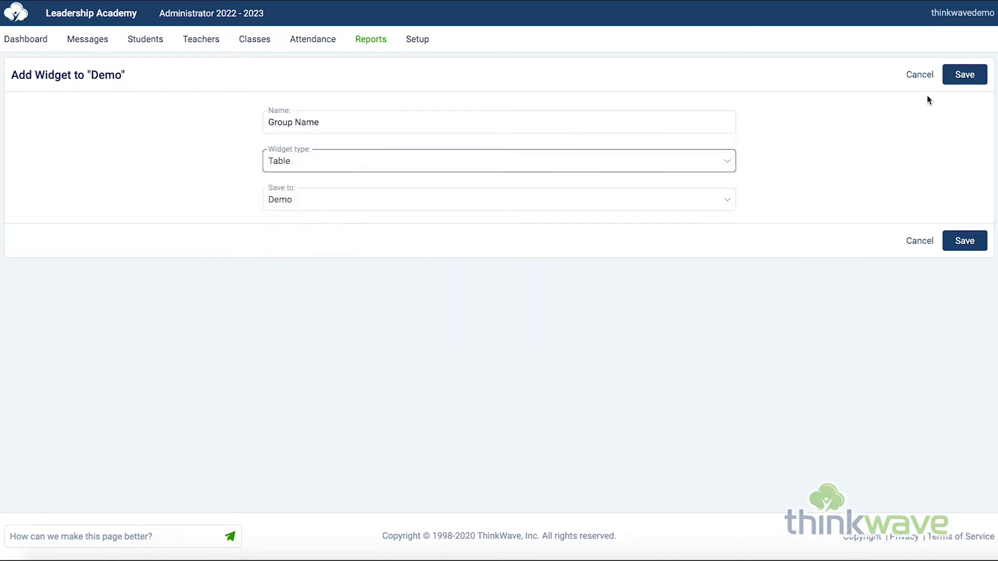
click(968, 82)
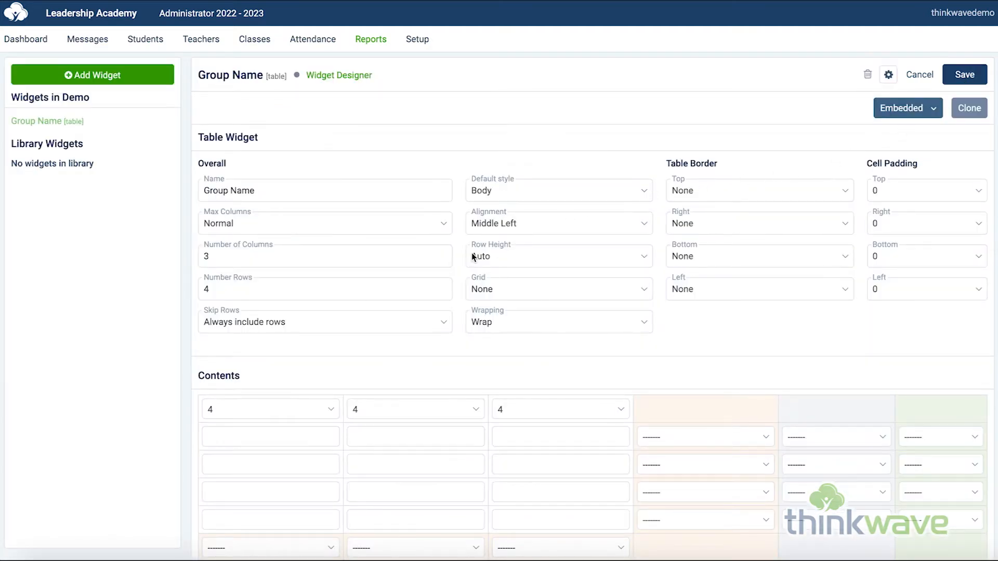
Set the Group Name table to 1 column and 1 row.
double_click(206, 257)
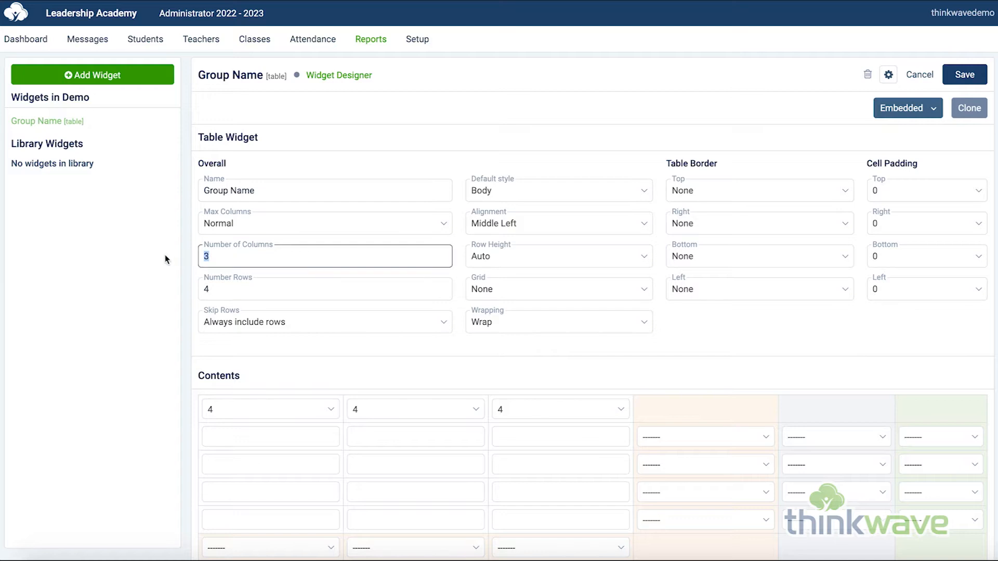
text(1)
double_click(234, 286)
text(1)
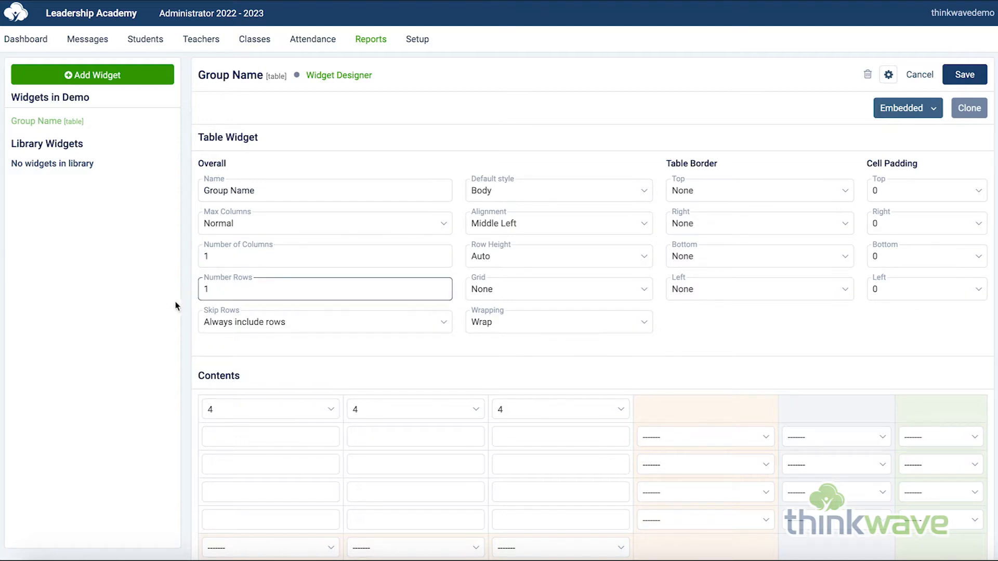
Set the Group Name table's column widths to 12, 0 and 0.
click(271, 409)
click(295, 508)
click(416, 409)
click(419, 360)
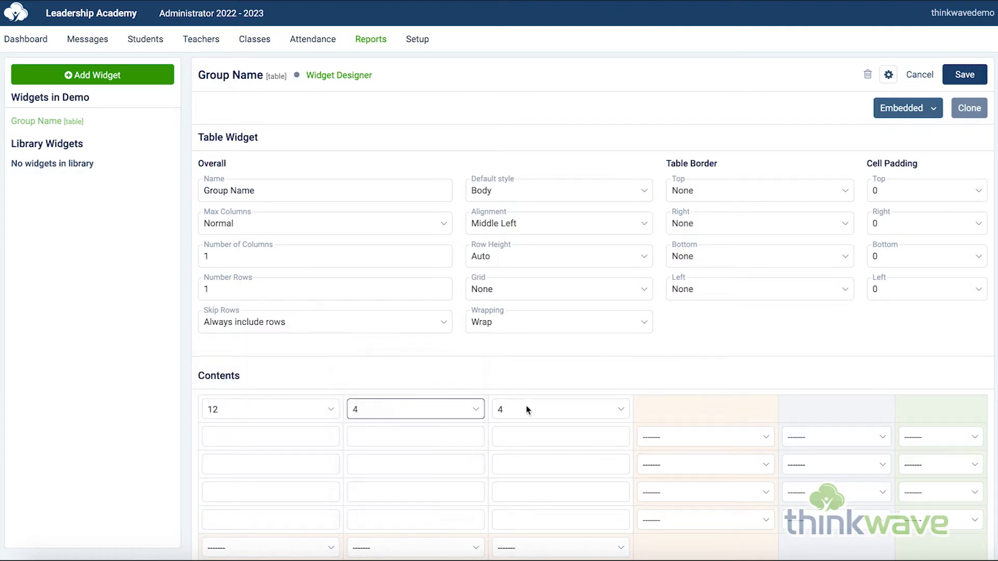
click(526, 410)
click(528, 359)
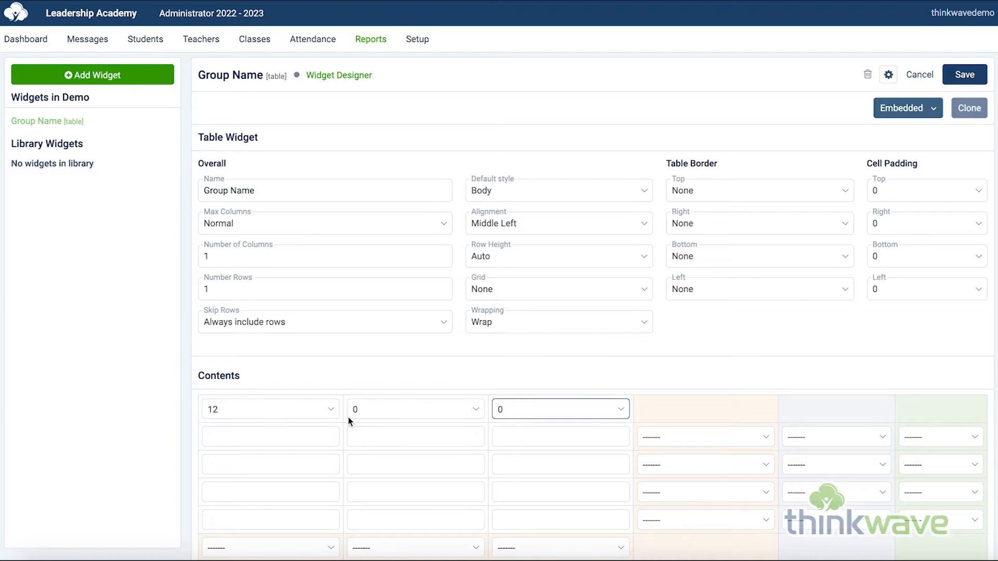
Copy the {{groupsec}} merge function from the reference list into the first content cell of the Group Name table.
scroll(349, 421, down, 10)
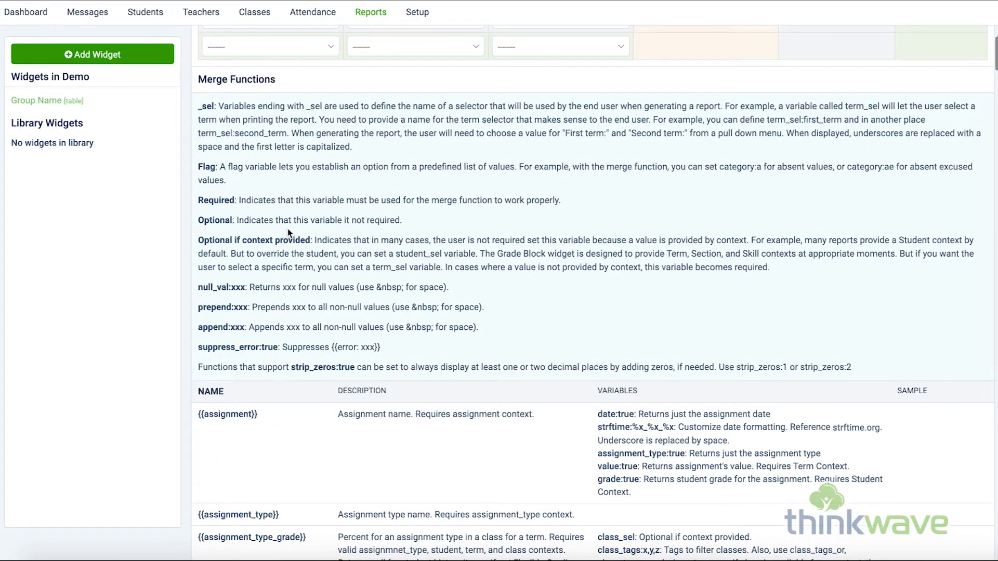
scroll(294, 433, down, 5)
scroll(248, 447, down, 3)
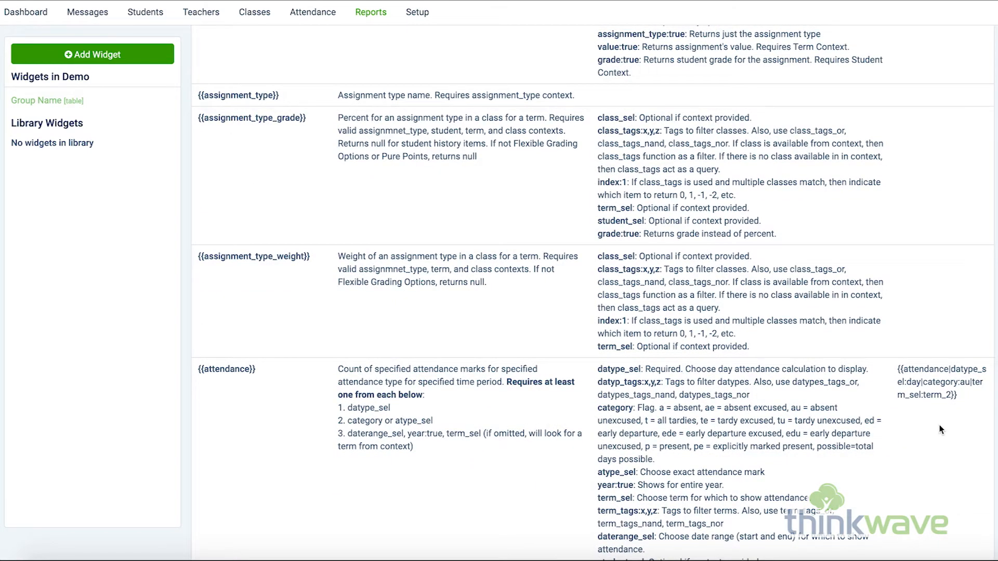
scroll(362, 426, down, 15)
scroll(362, 426, down, 20)
scroll(363, 426, down, 20)
drag(247, 298, 199, 300)
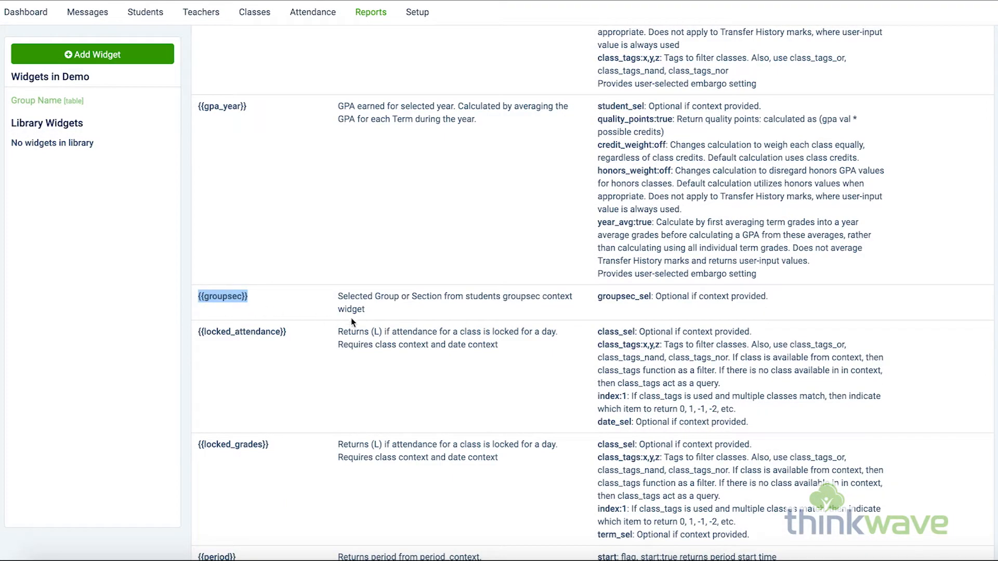
scroll(388, 316, up, 10)
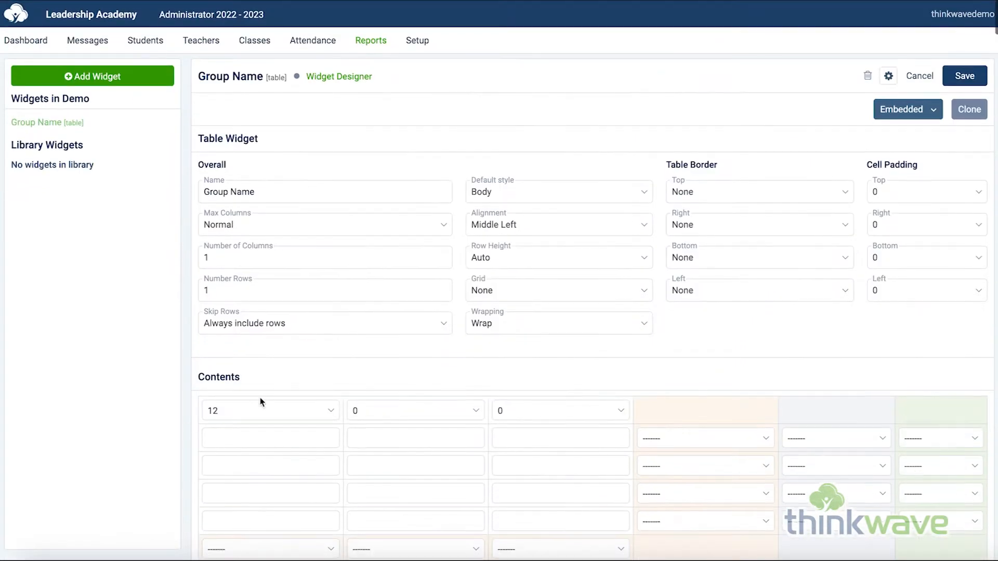
click(234, 435)
text({{groupsec}})
click(378, 401)
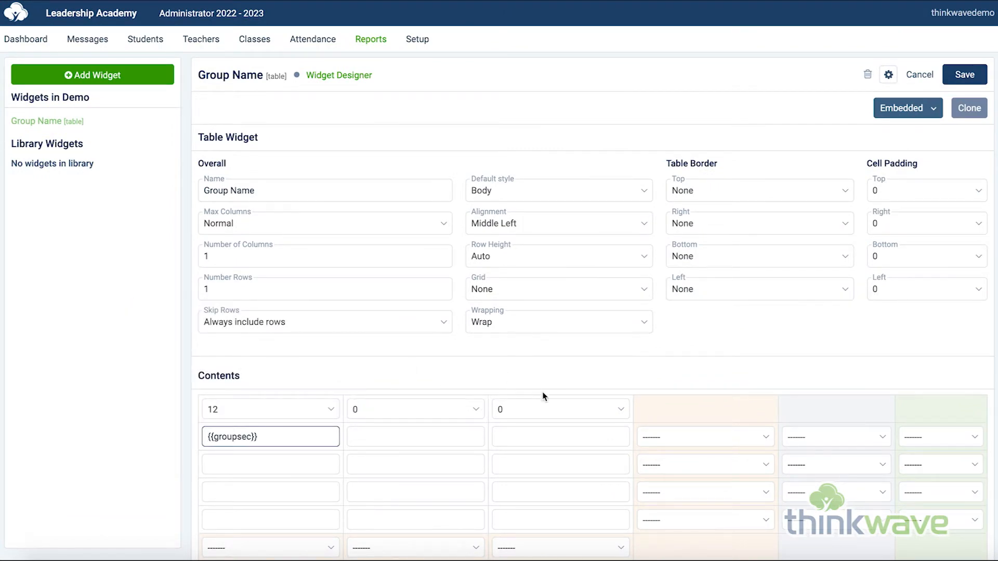
Apply the H2 style to the {{groupsec}} row and save the Group Name widget.
click(703, 436)
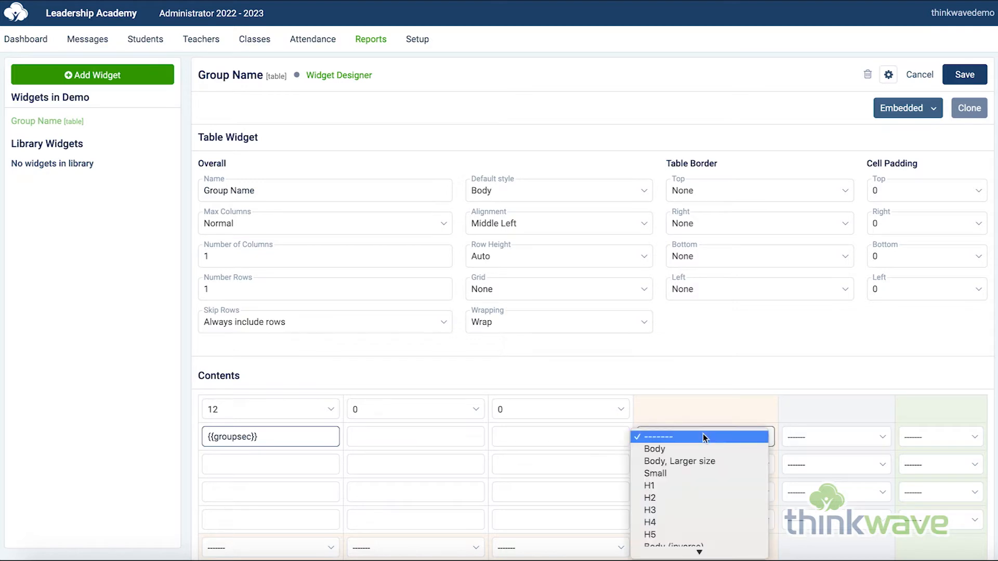
click(697, 494)
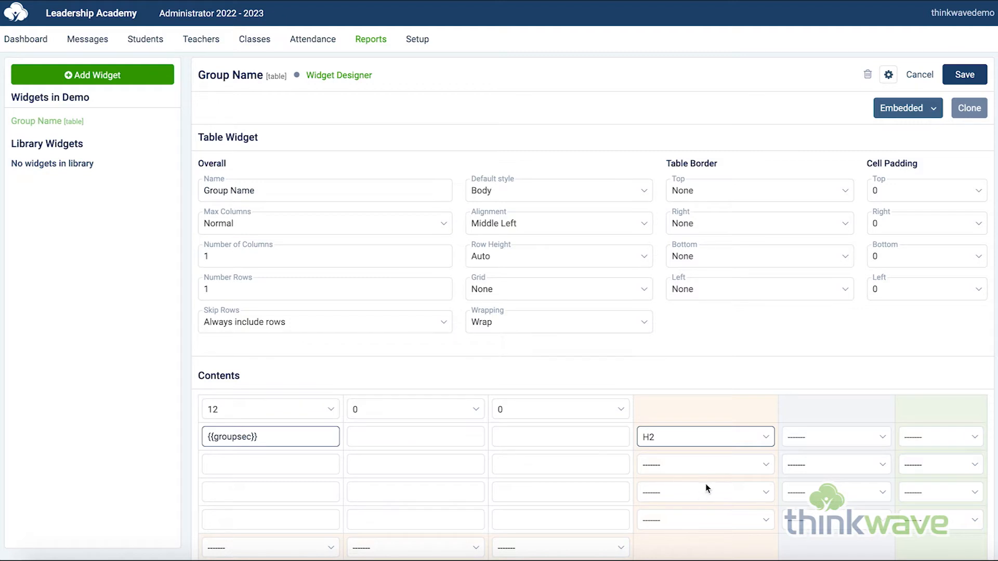
click(965, 76)
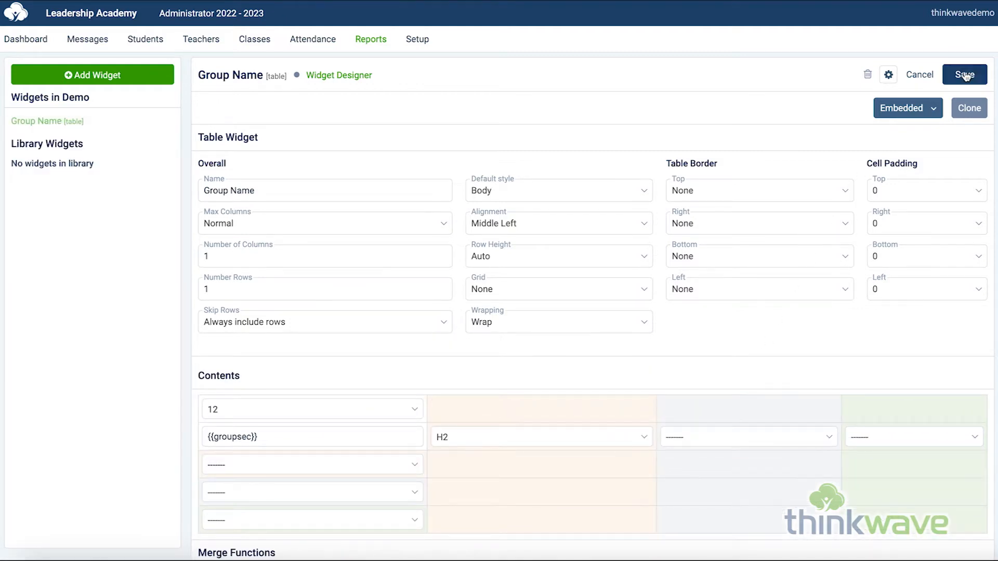
Add another Table widget named "Student Name" to the Demo report.
click(111, 76)
click(313, 124)
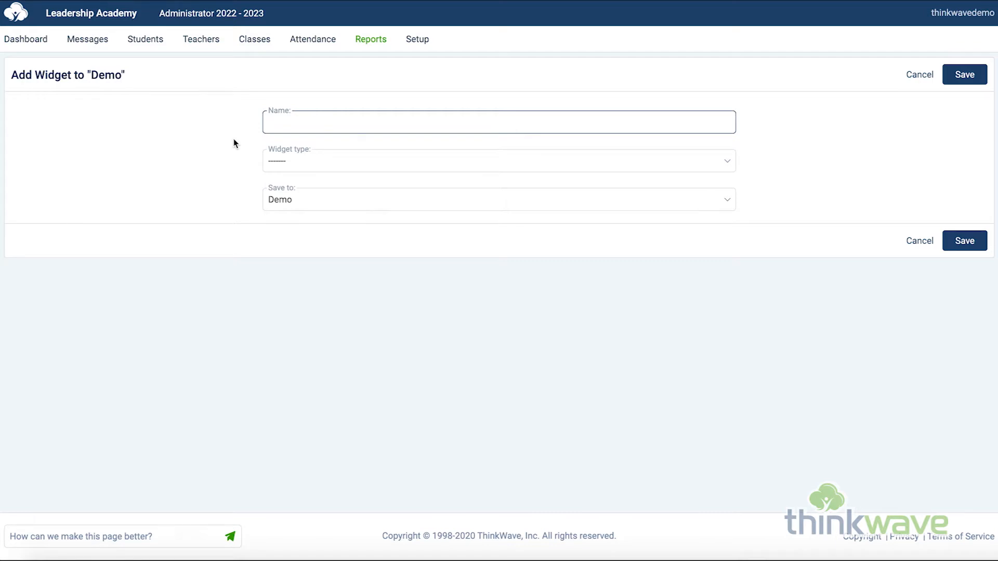
text(Student Name)
click(306, 161)
click(314, 172)
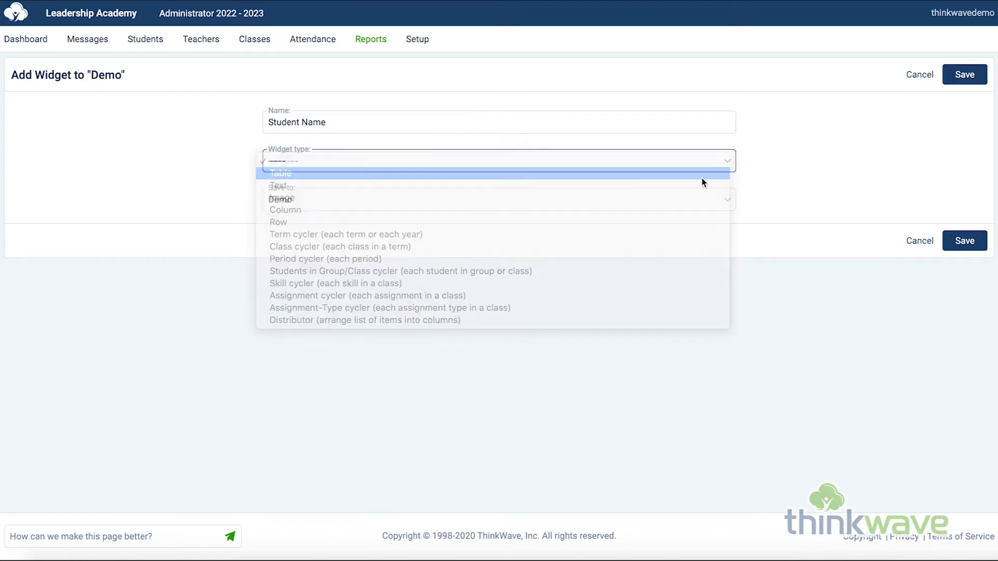
click(961, 83)
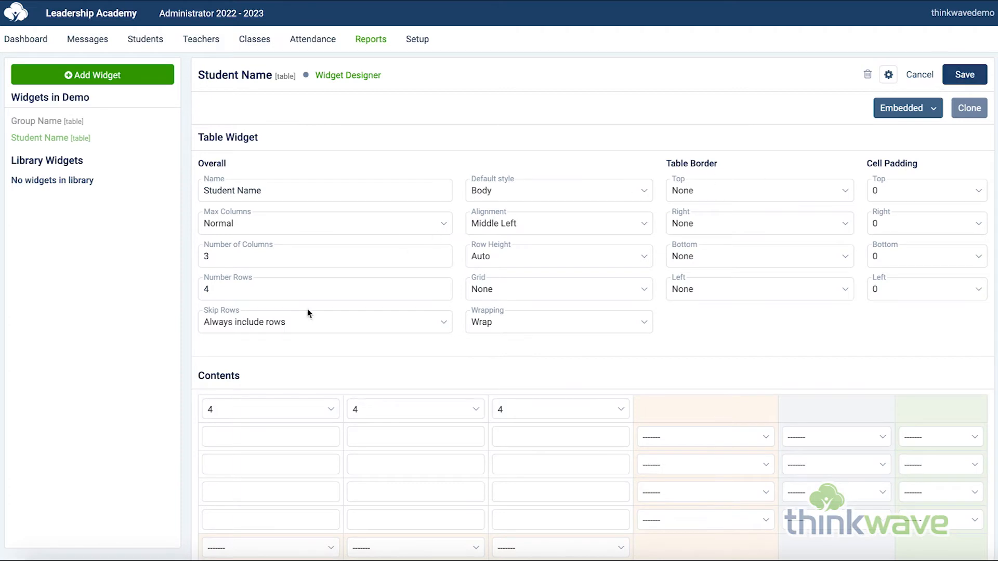
Set the Student Name table to 2 columns and 1 row.
double_click(223, 259)
text(2)
key(Tab)
text(1)
Set the Student Name table's column widths to 2 for the first, 10 for the second and 0 for the third.
click(232, 410)
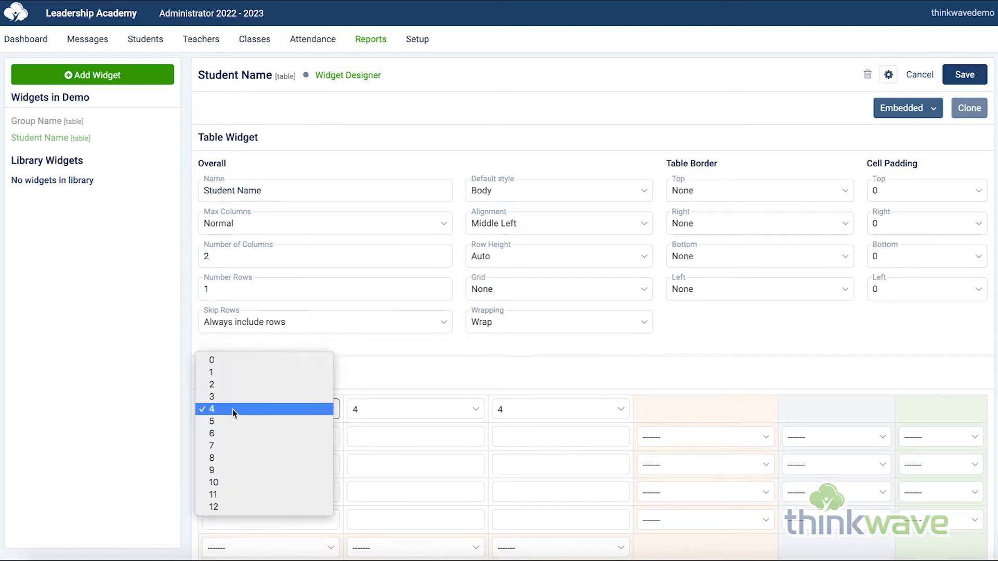
click(235, 385)
click(385, 409)
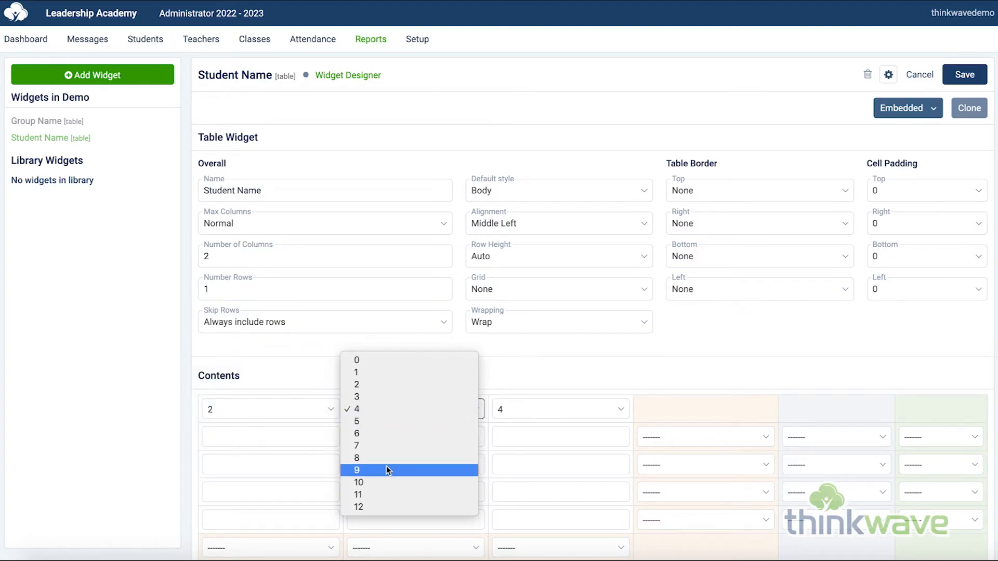
click(385, 483)
click(553, 409)
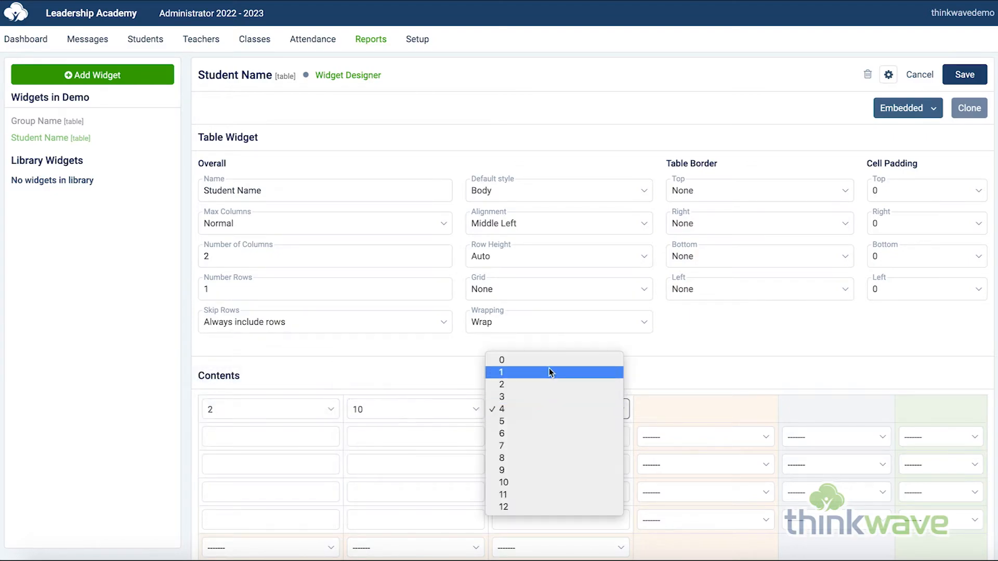
click(502, 361)
Copy the {{student_name}} merge function from the reference list into the first content cell of the Student Name table.
click(295, 437)
scroll(345, 452, down, 20)
scroll(345, 450, down, 20)
scroll(345, 450, down, 10)
drag(270, 467, 198, 467)
key(ctrl+c)
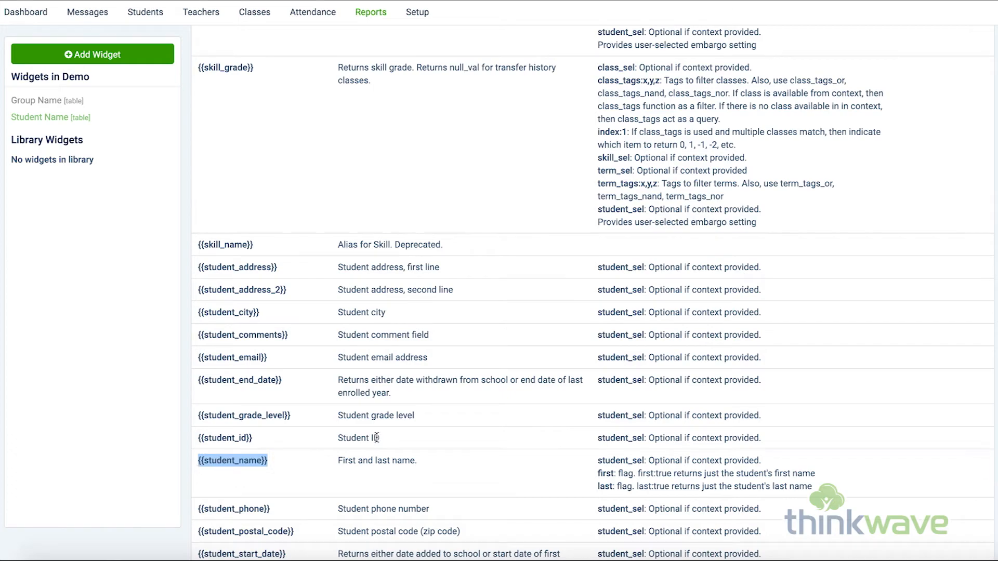
scroll(376, 437, up, 20)
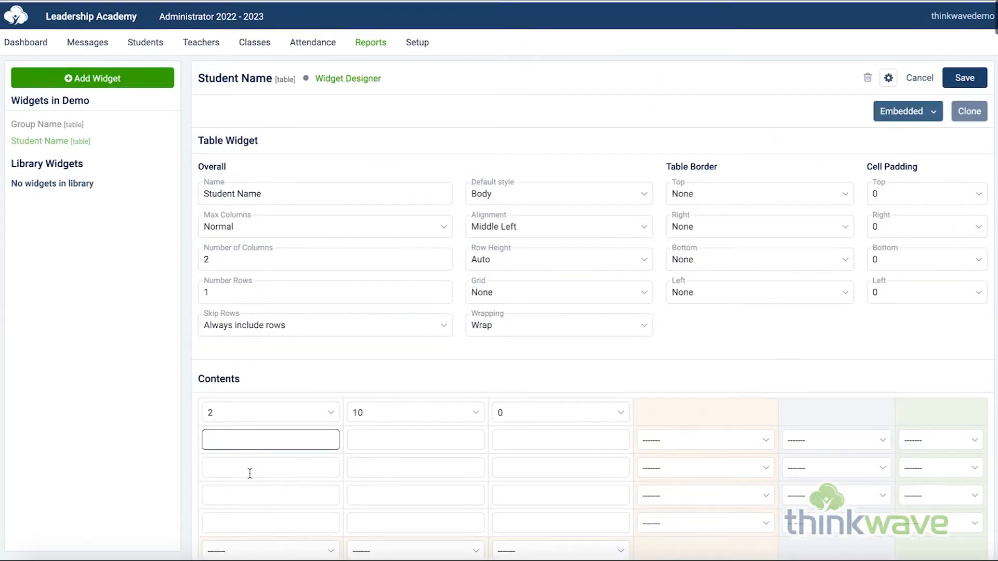
click(273, 436)
key(ctrl+v)
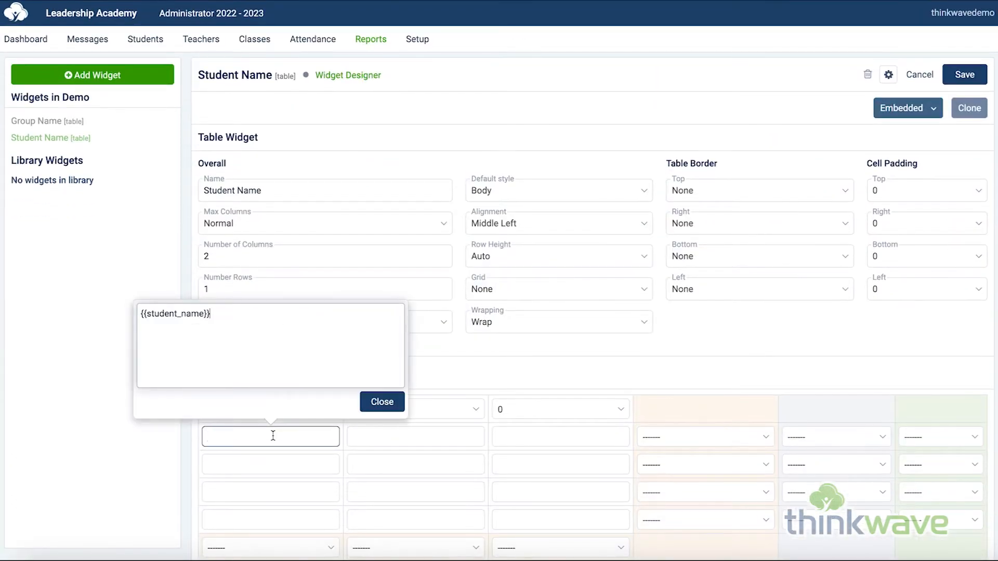
click(388, 410)
Copy the {{student_phone}} merge function into the second cell of the first content row and save the Student Name widget.
scroll(471, 439, down, 20)
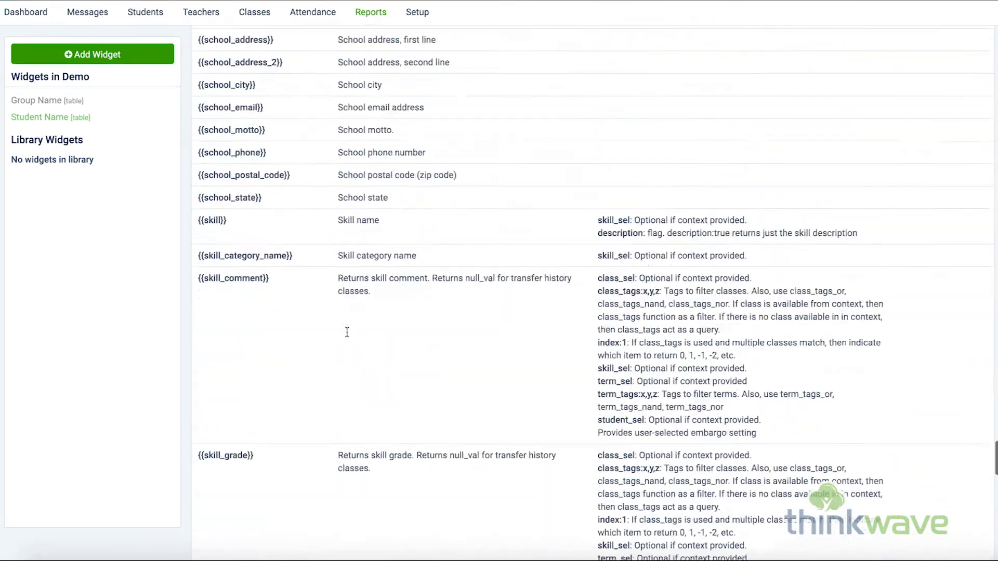
scroll(347, 333, down, 6)
drag(271, 181, 201, 182)
scroll(395, 238, up, 20)
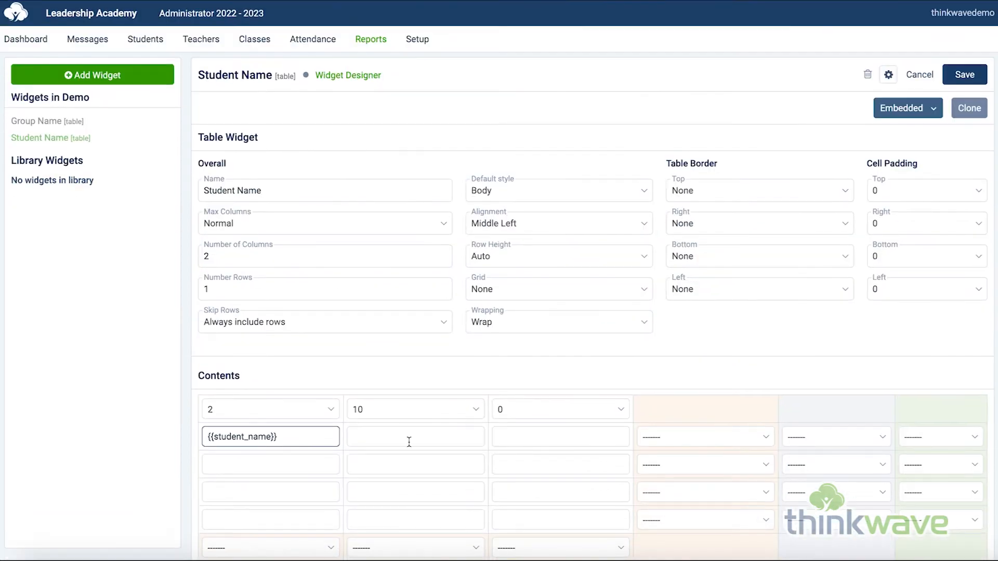
scroll(409, 442, down, 20)
drag(270, 181, 198, 183)
key(ctrl+c)
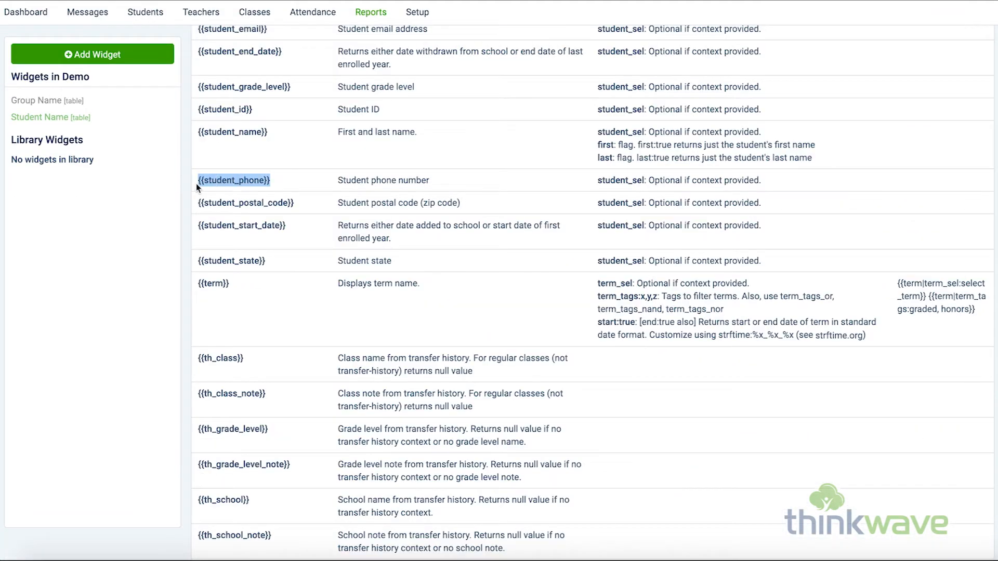
scroll(395, 236, up, 20)
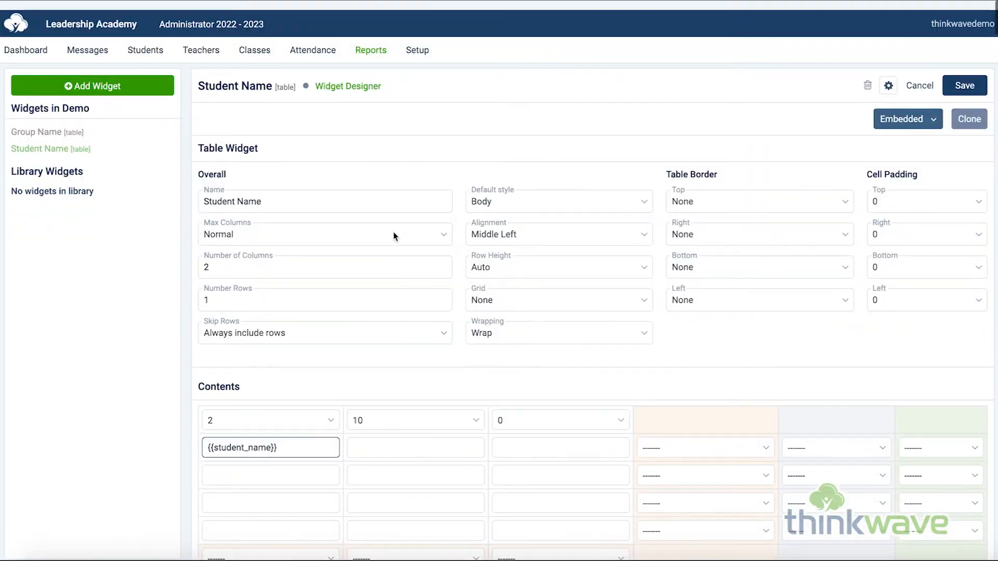
click(407, 441)
key(ctrl+v)
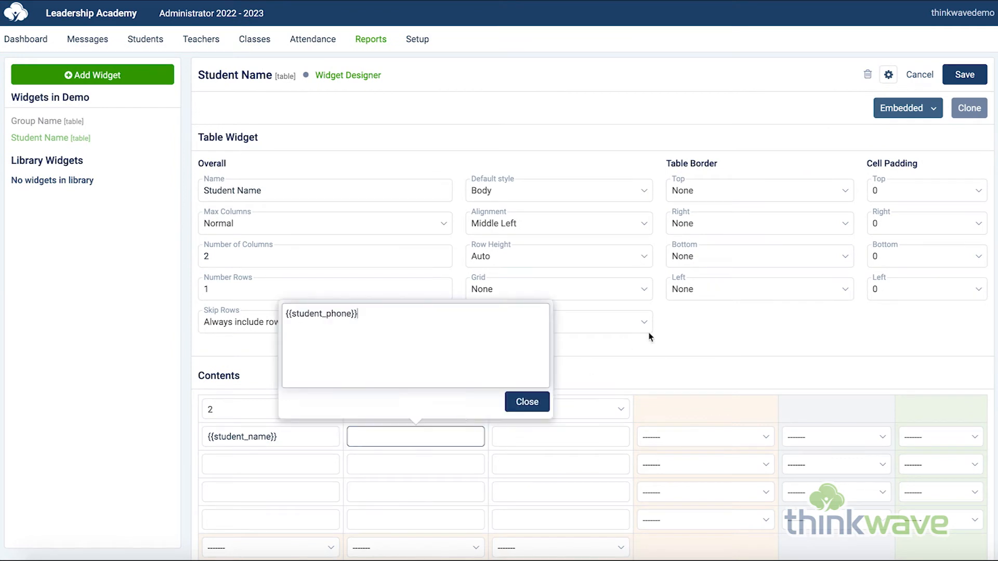
click(523, 403)
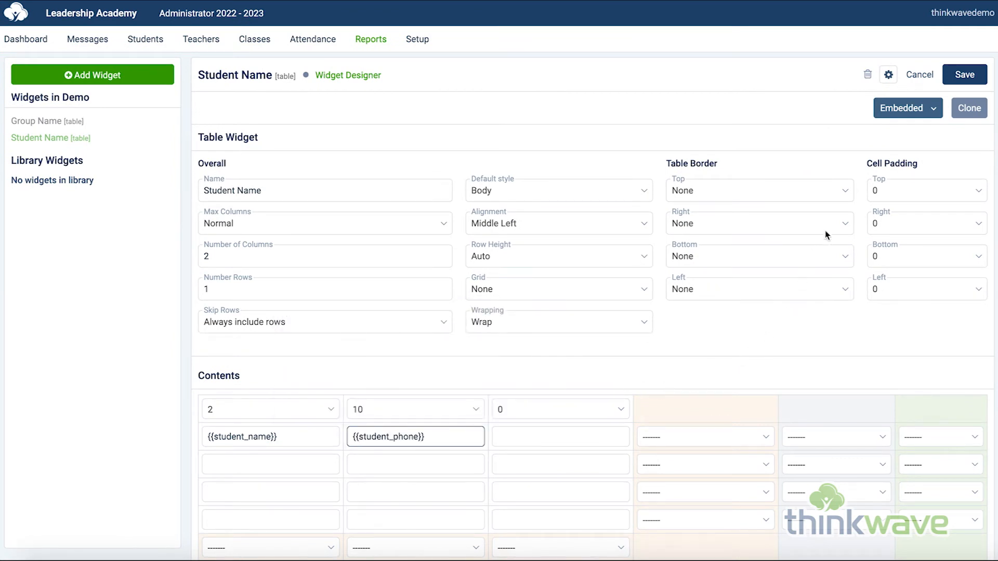
click(965, 76)
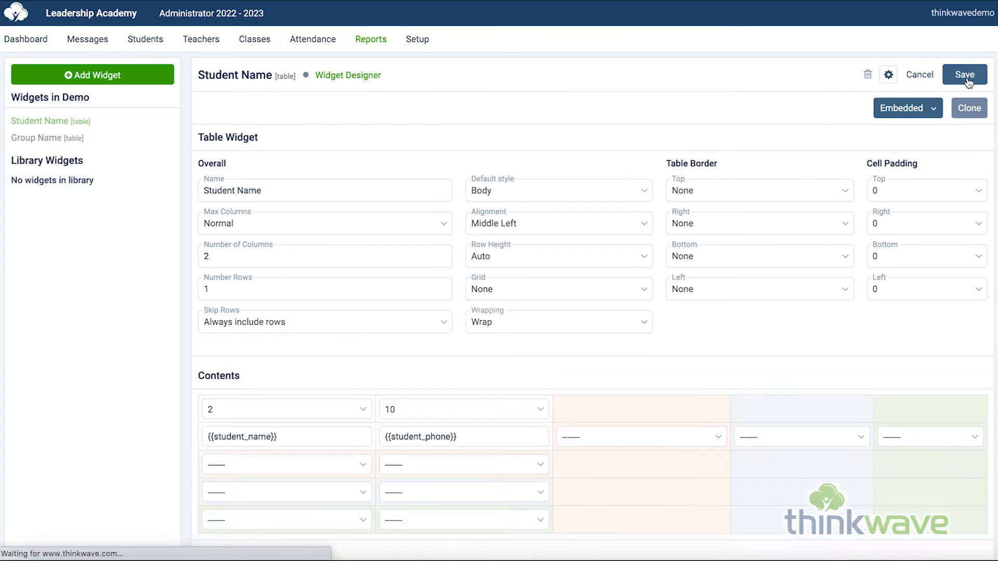
Add a Students in Group/Class cycler widget named "Students in Group Cycler" to the Demo report.
click(118, 78)
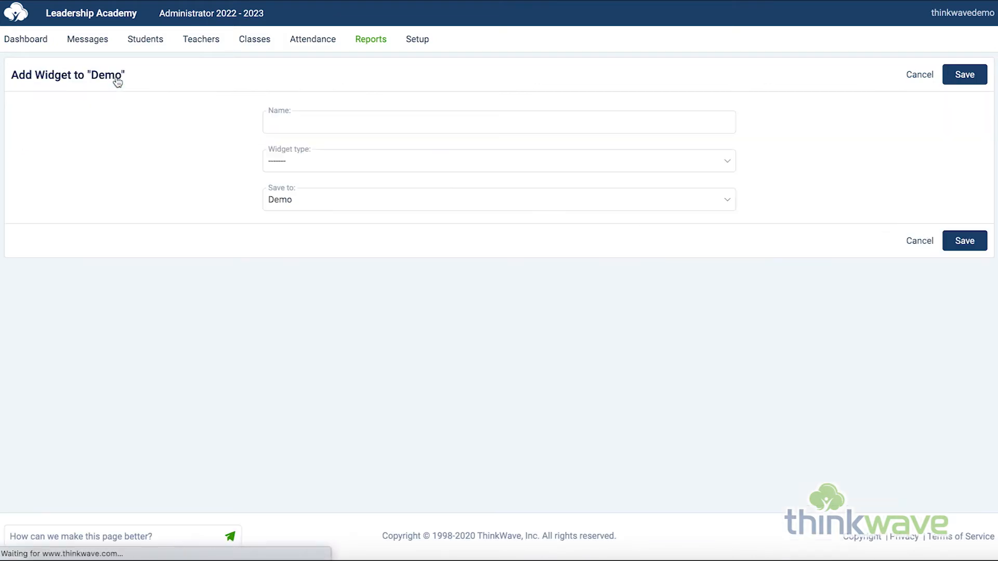
text(Students Li)
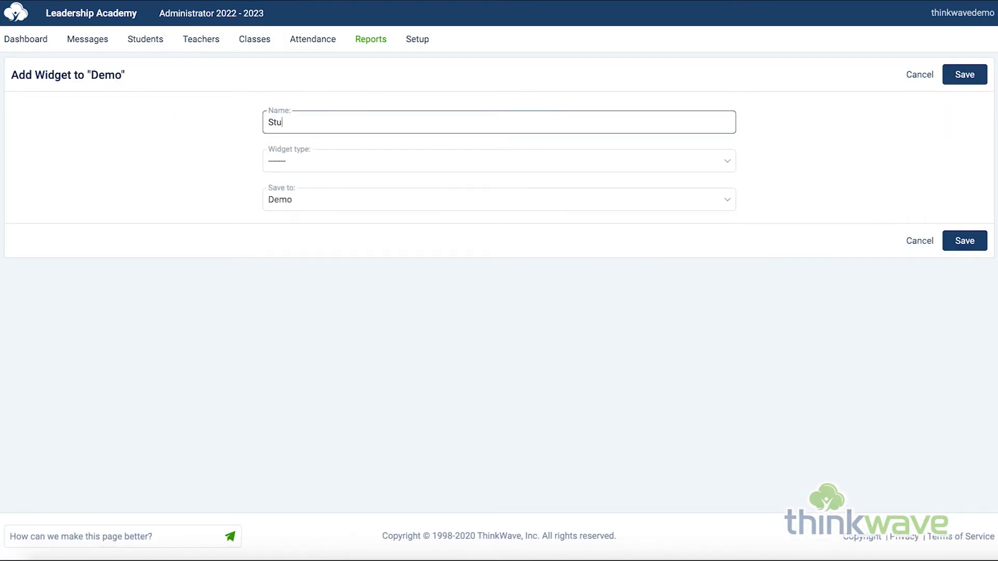
key(BackSpace)
key(BackSpace)
key(BackSpace)
text(in Group Cycle)
click(362, 160)
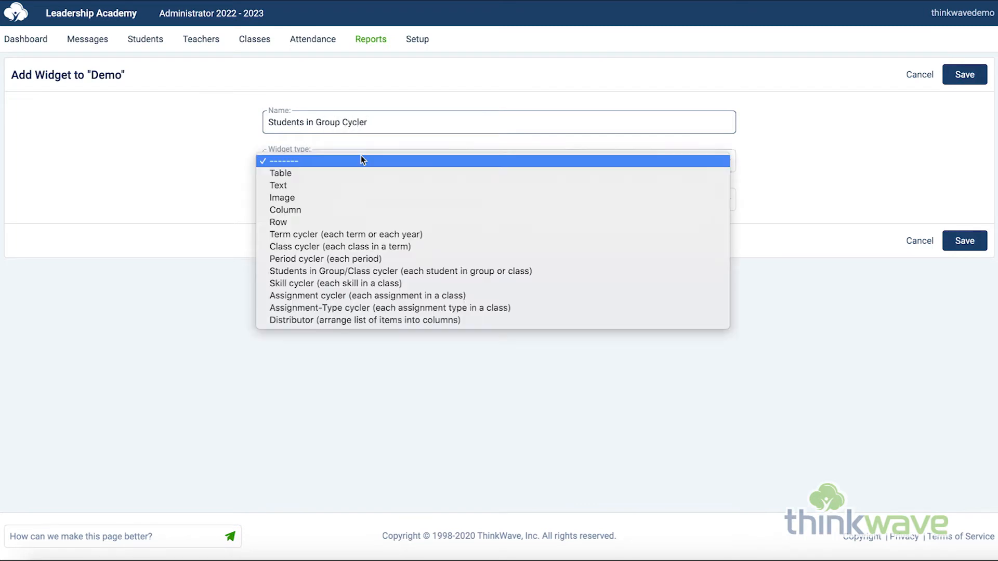
click(406, 270)
click(966, 78)
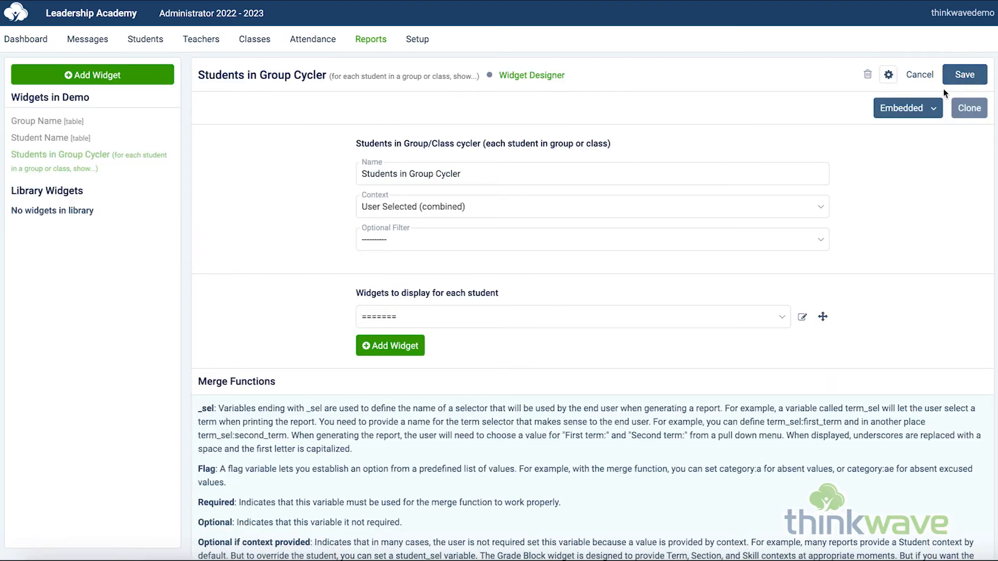
Keep the cycler's context as User Selected (combined), display the Student Name table for each student, and save the widget.
click(629, 210)
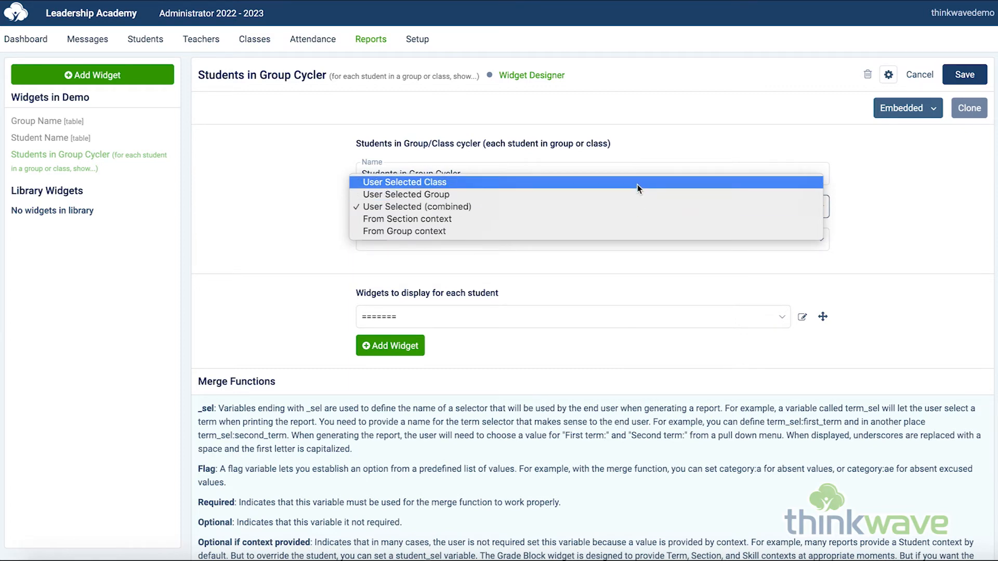
click(634, 211)
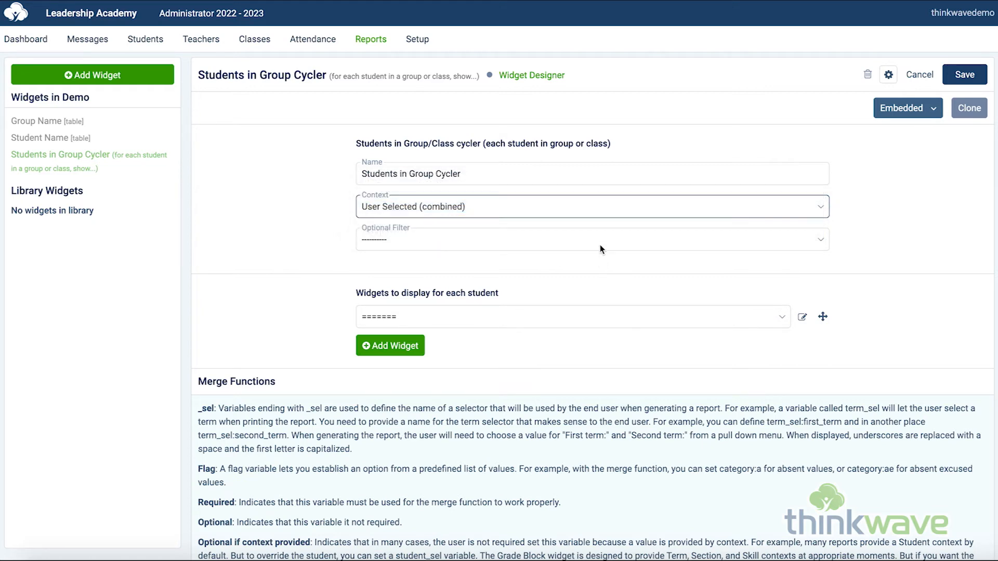
click(555, 317)
click(560, 341)
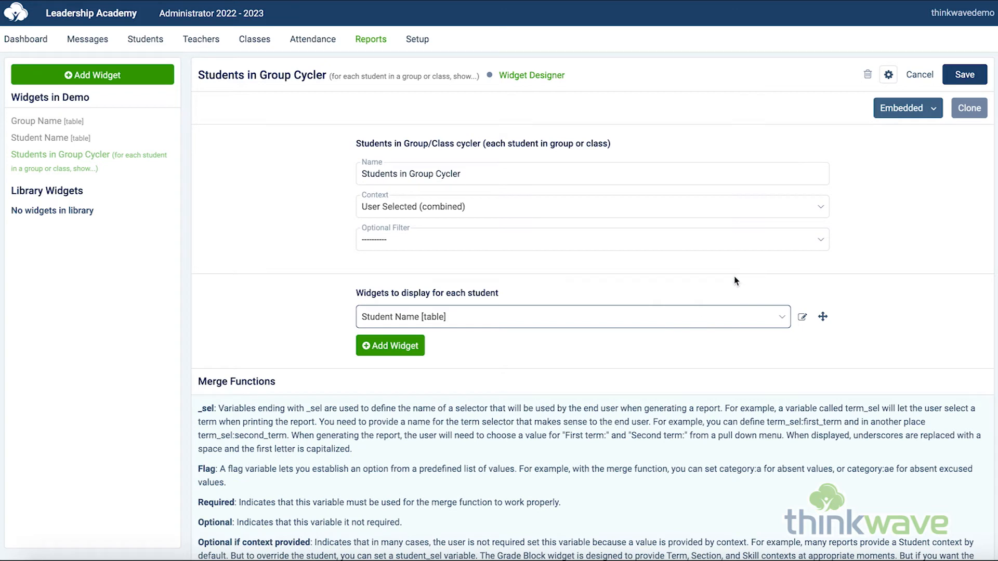
click(963, 76)
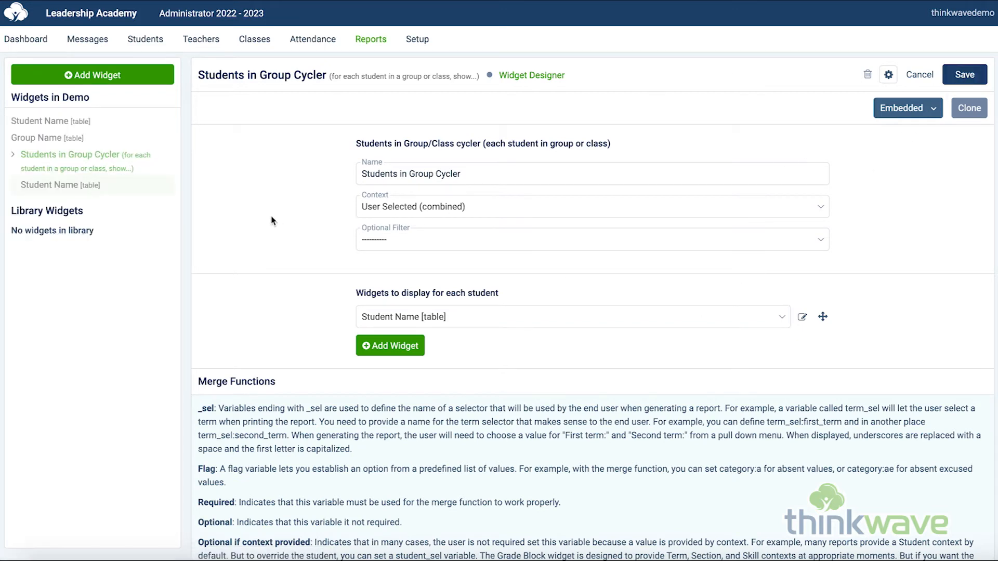
Add a Column widget named "Students in Group Column" to the Demo report.
click(107, 76)
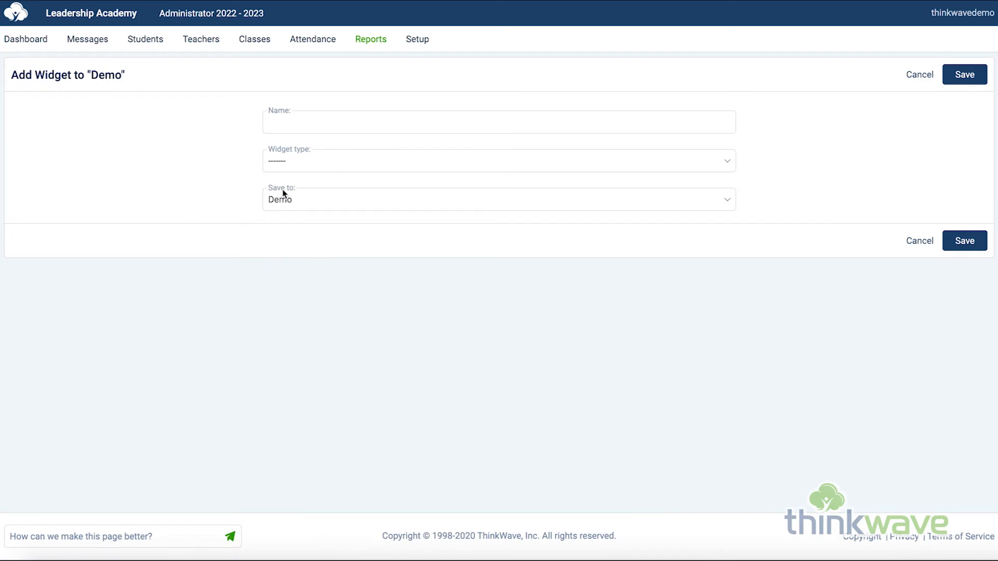
click(326, 123)
text(St)
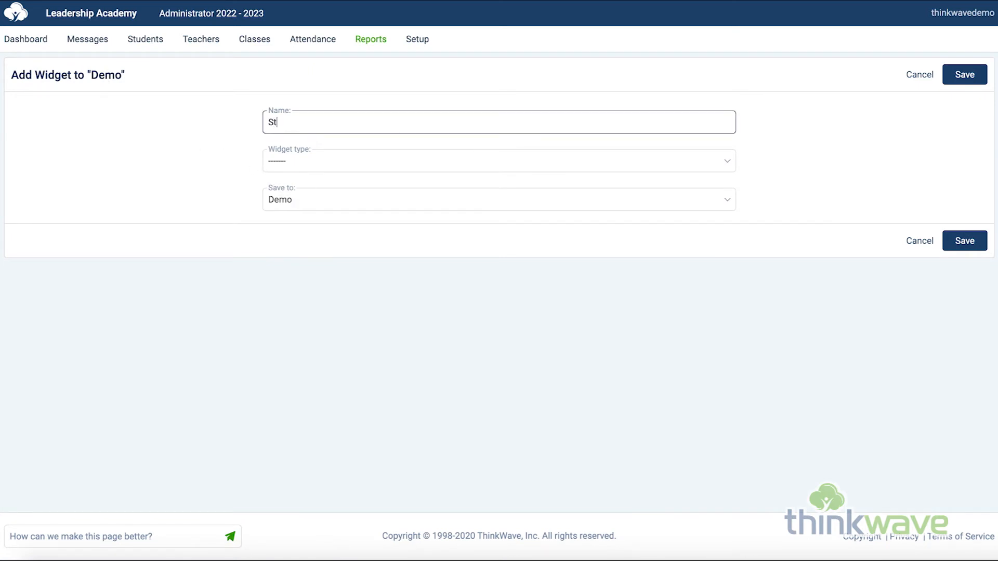
text(udents in Group Column)
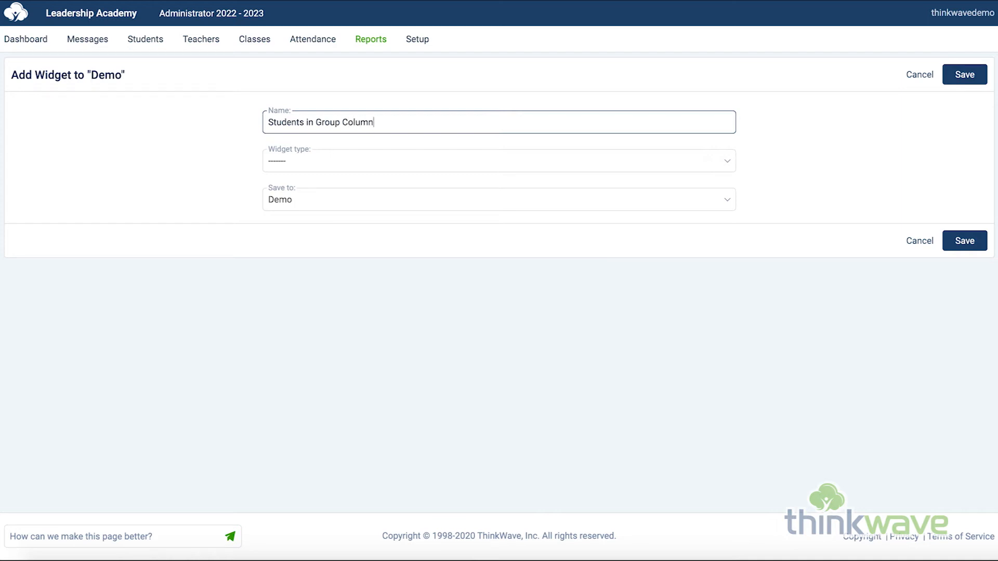
click(388, 164)
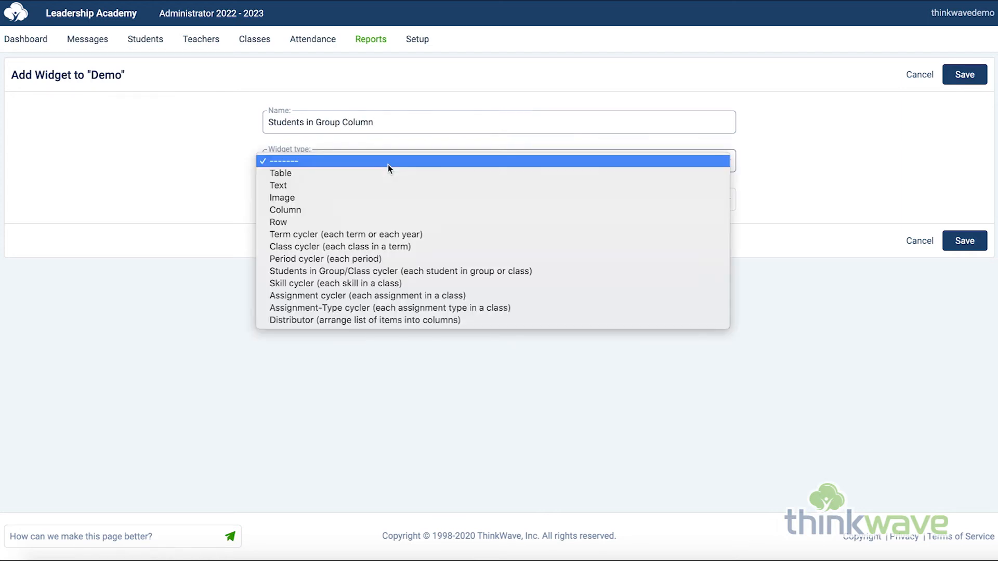
click(375, 209)
click(966, 79)
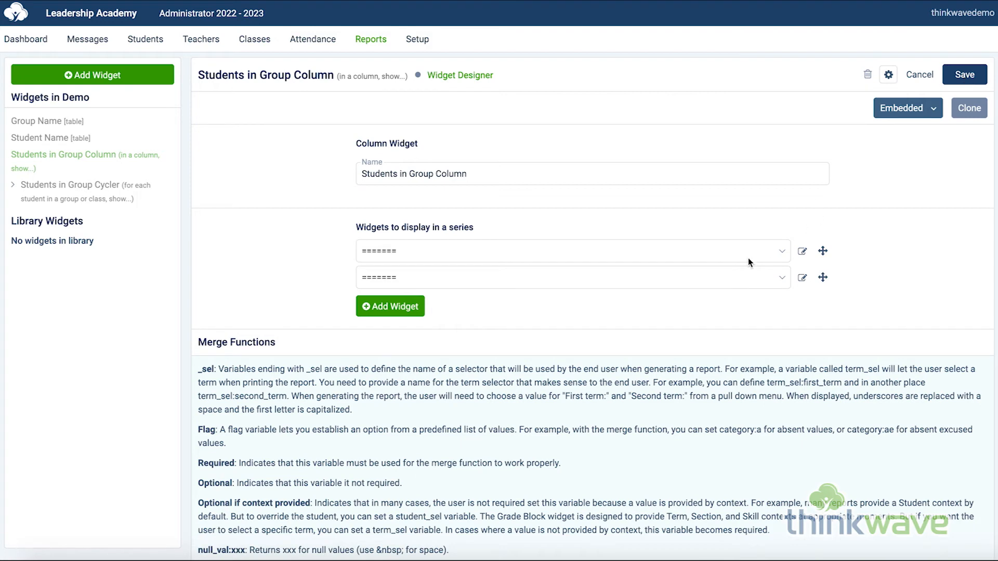
Fill the column widget's series with Group Name, Half Space and Students in Group Cycler, in that order, and save it.
click(735, 251)
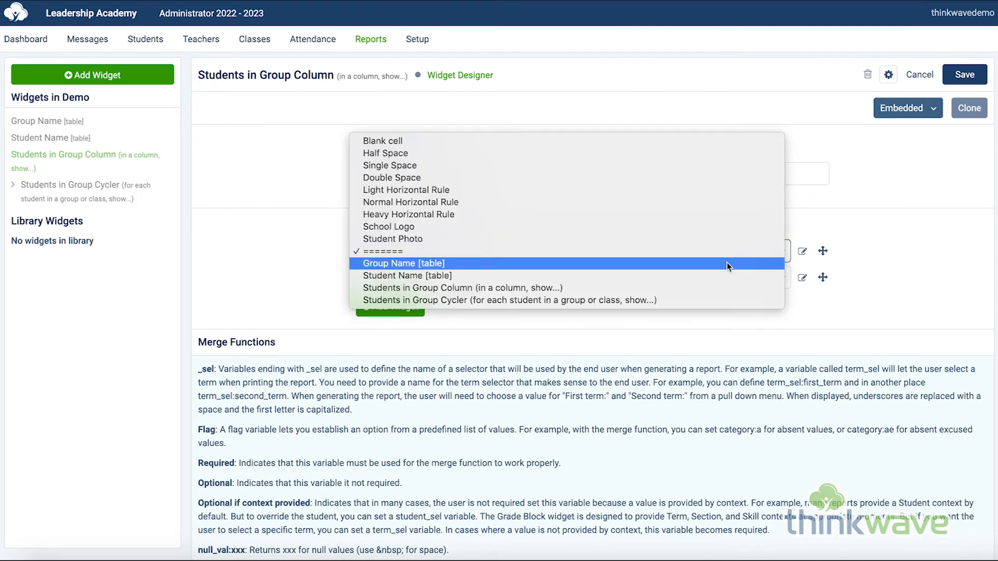
click(726, 263)
click(719, 274)
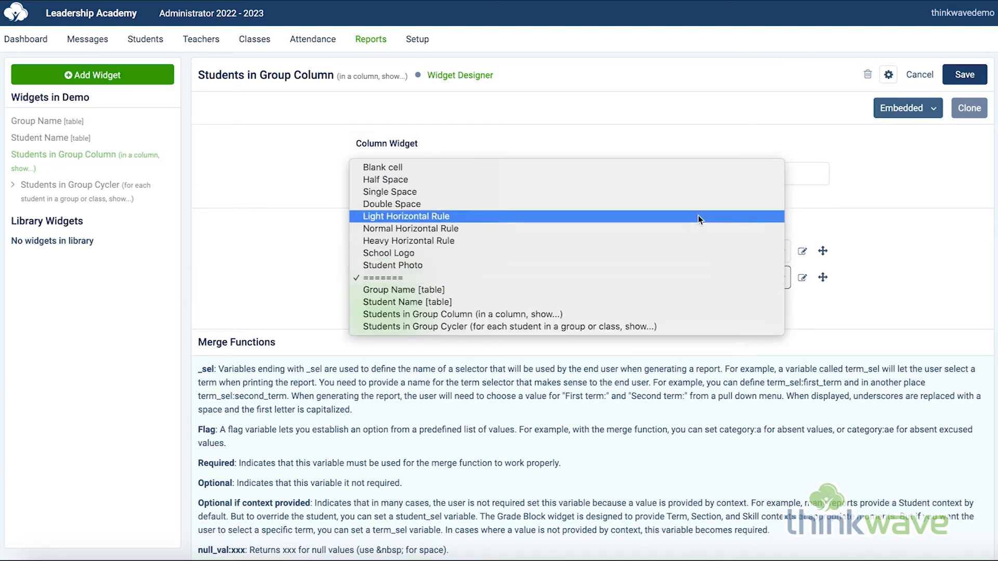
click(691, 179)
click(411, 303)
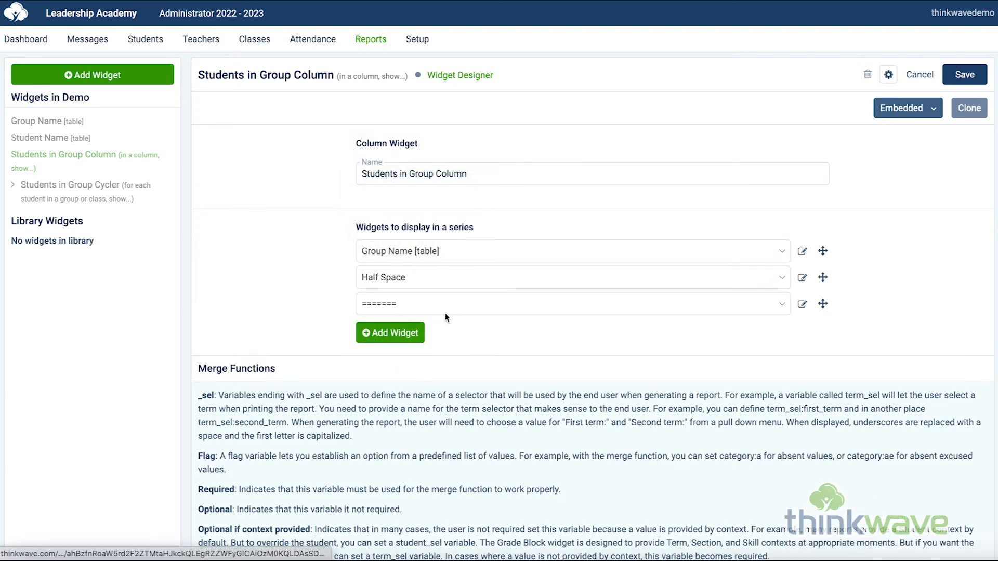
click(479, 304)
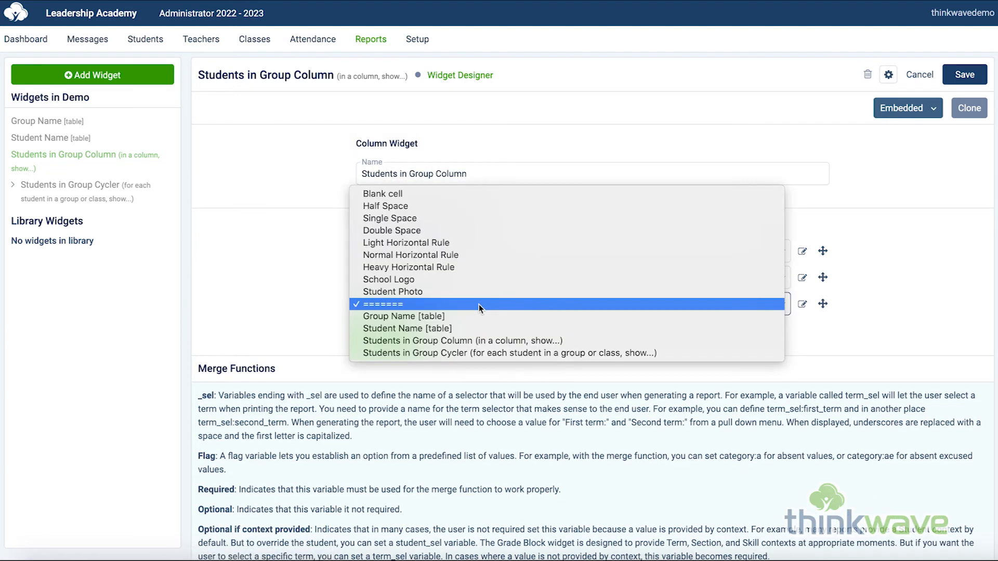
click(529, 352)
click(968, 75)
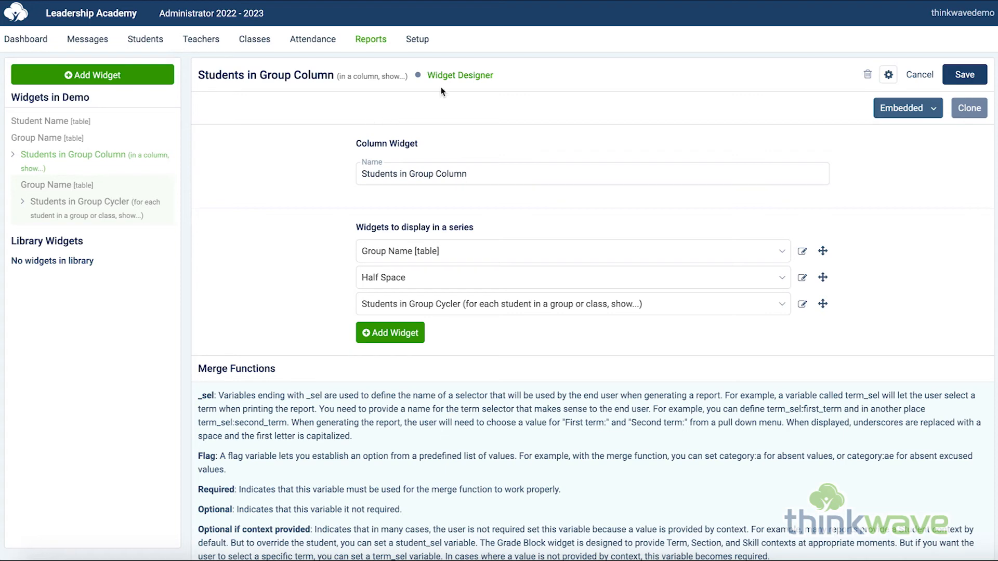
Place the Students in Group Column widget in the Demo report's layout cell and save the layout.
click(451, 75)
click(448, 137)
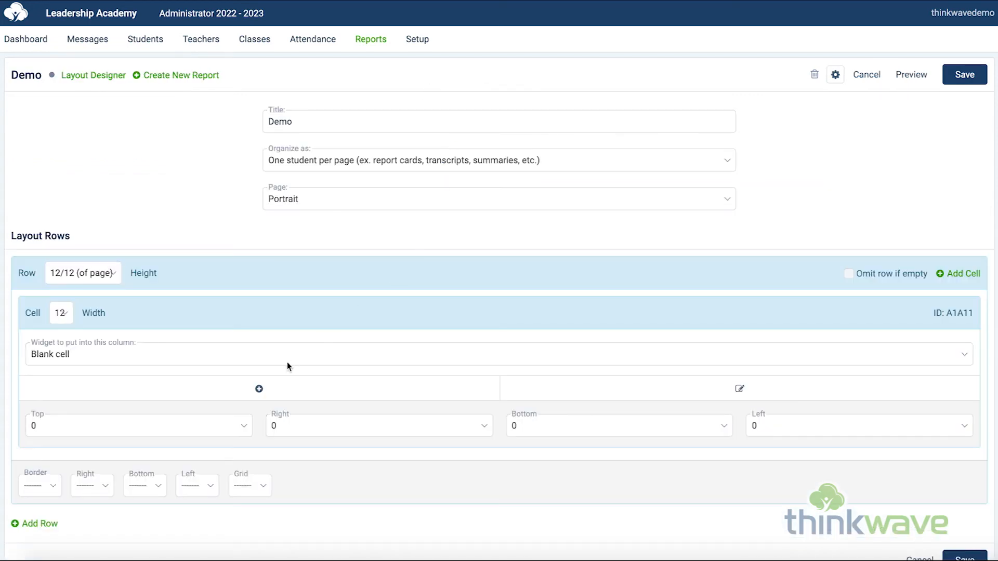
click(279, 355)
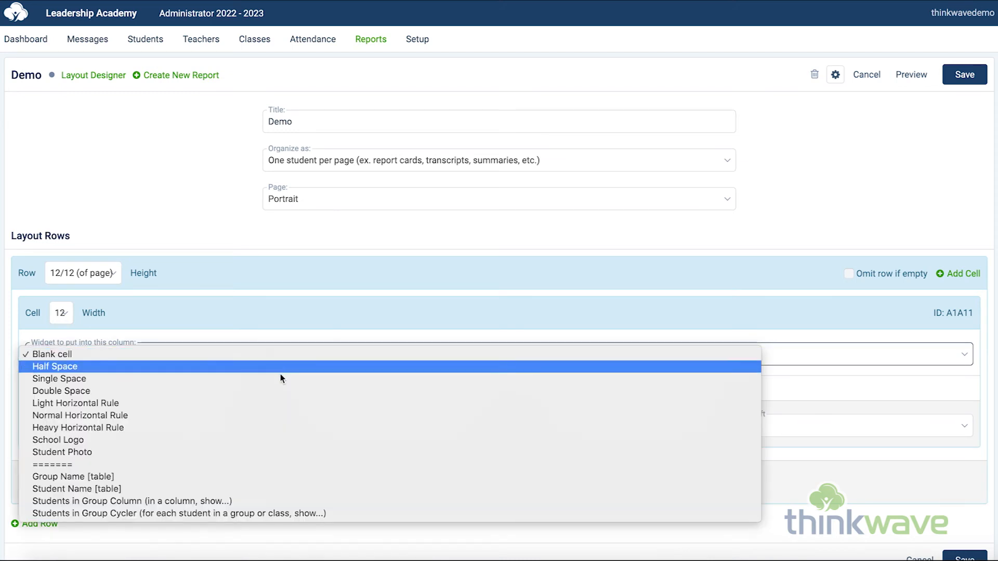
click(282, 502)
click(961, 76)
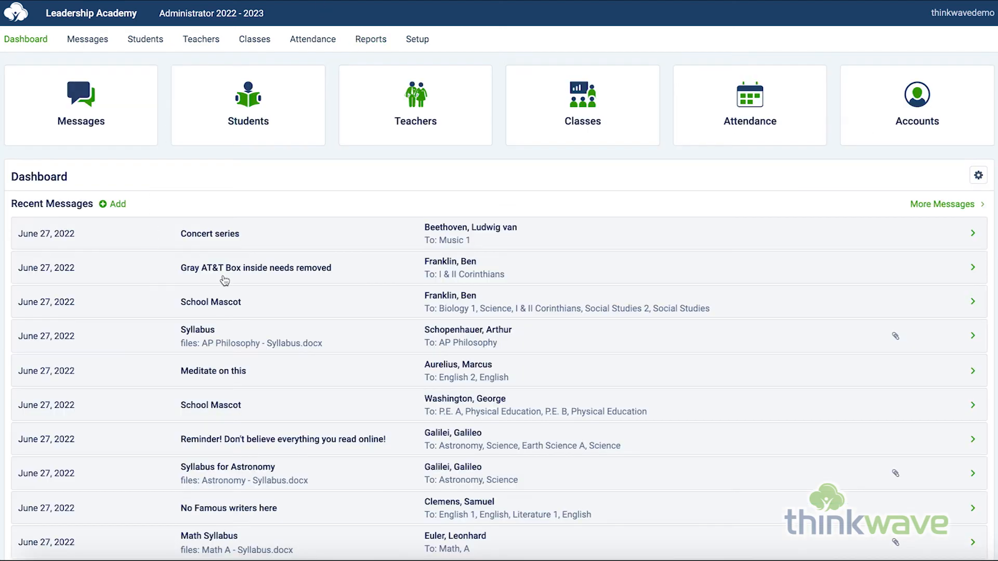
Open the Demo custom report's generation page from the list of reports.
click(359, 44)
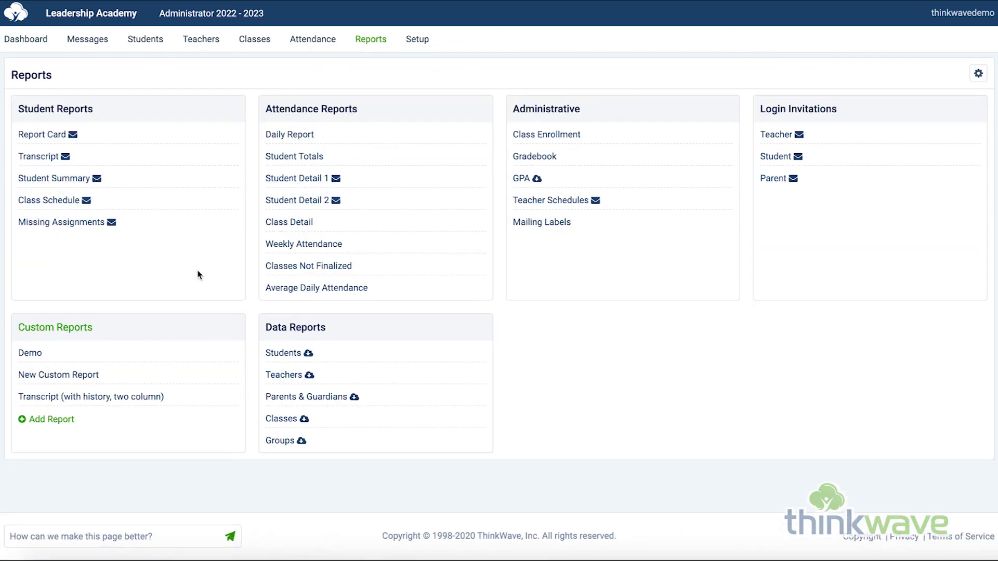
click(24, 354)
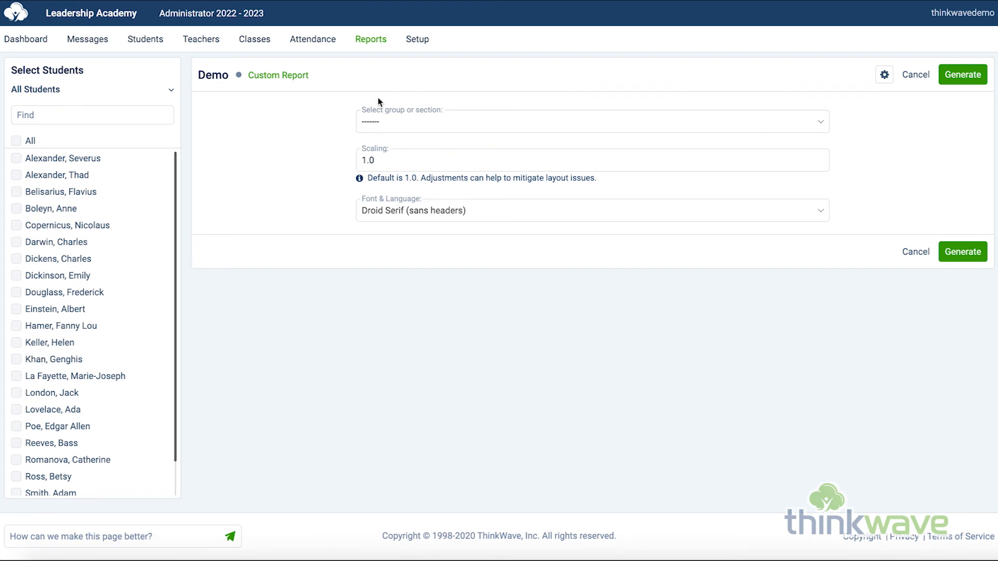
Generate the Demo report for the All Students group with every student selected.
click(395, 122)
click(382, 134)
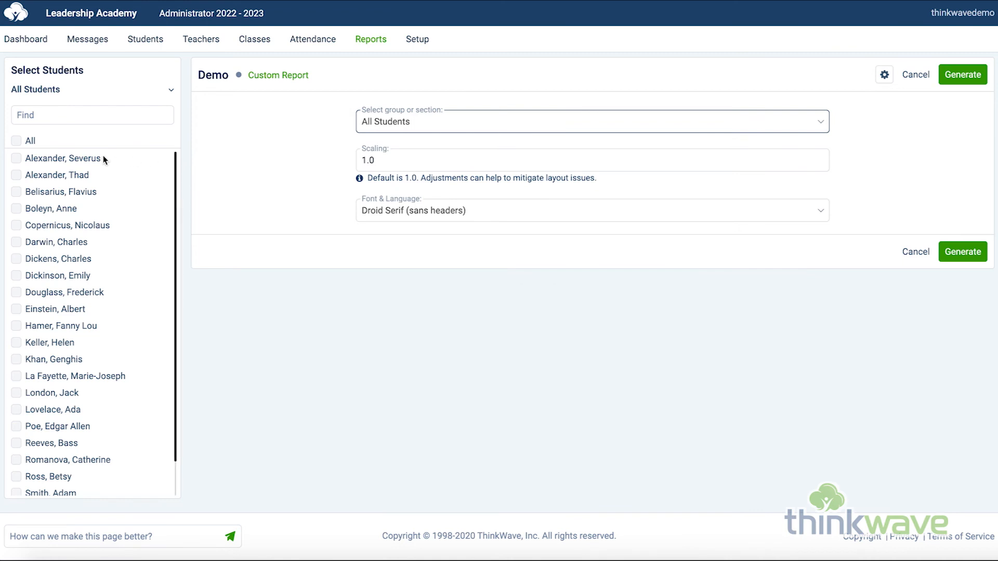
click(25, 143)
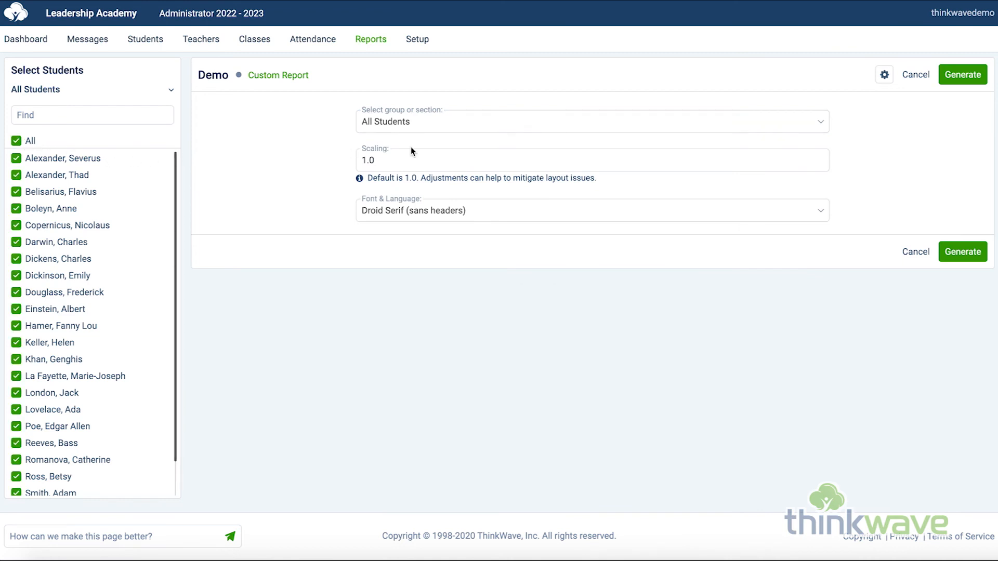
click(976, 76)
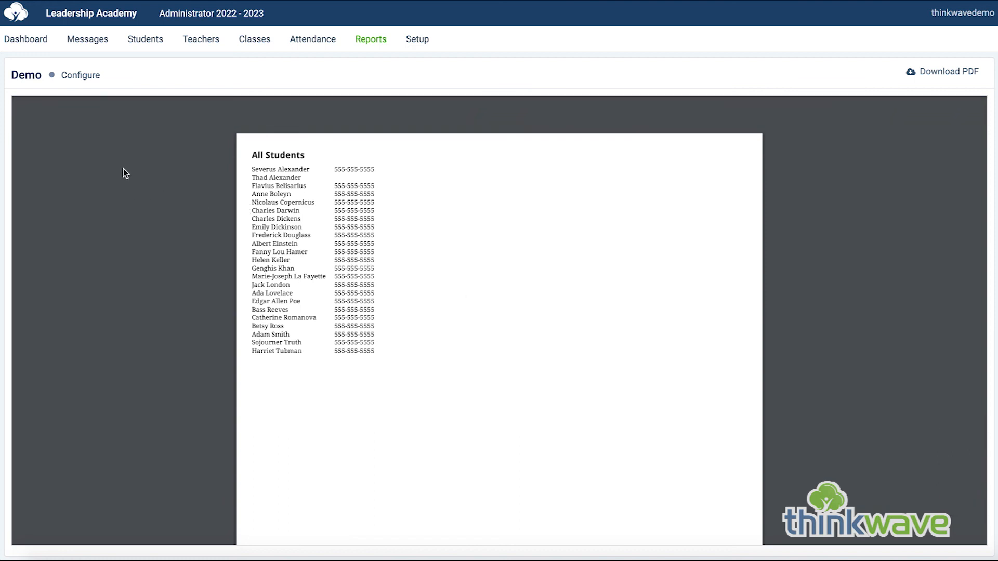
Return to the Demo report's configuration and generate it for the Baseball group with all students selected.
click(81, 76)
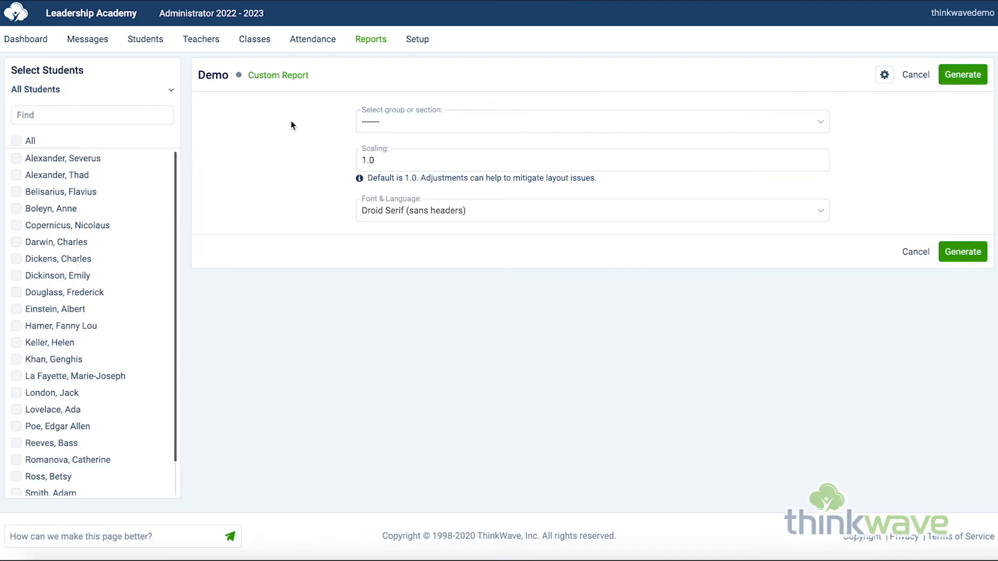
click(390, 122)
click(428, 343)
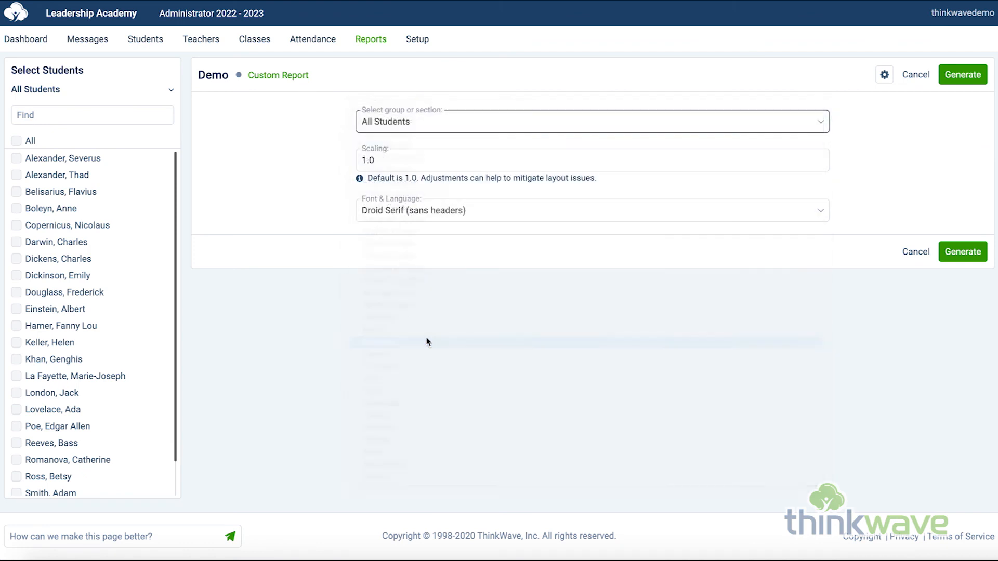
click(42, 139)
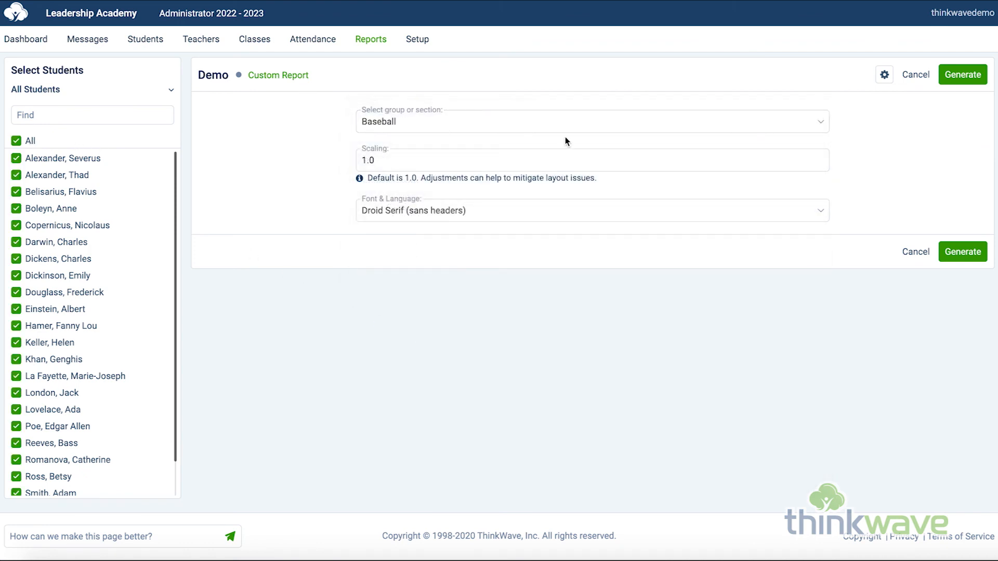
click(973, 81)
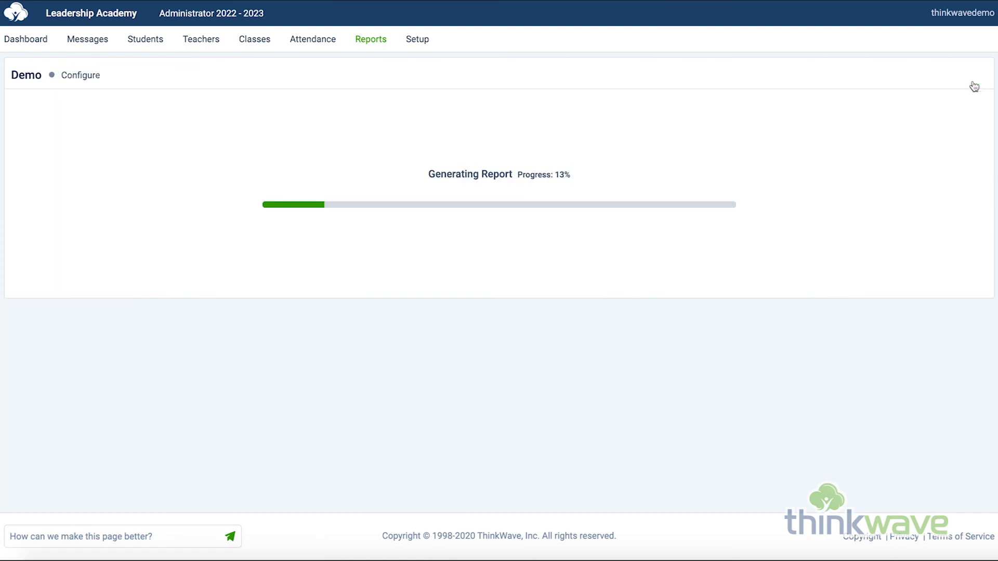